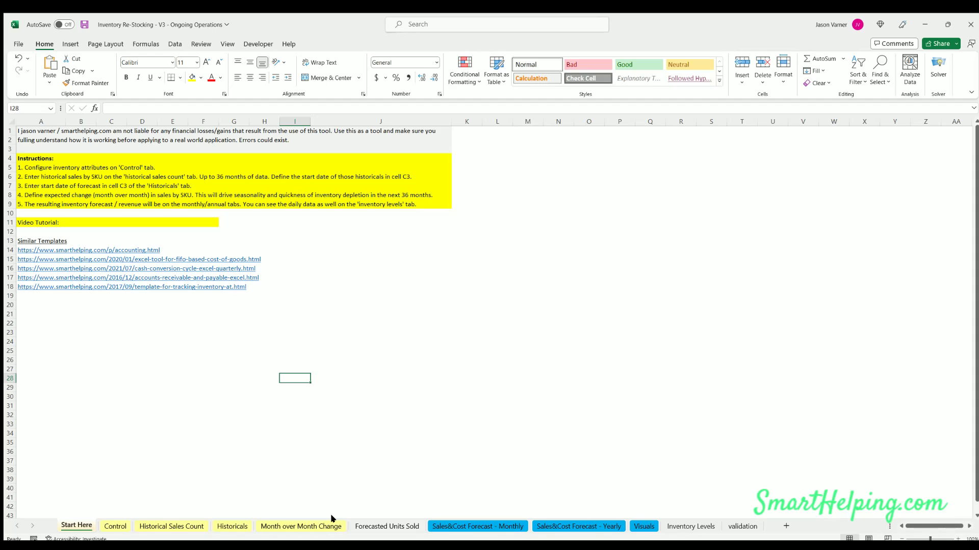
click(115, 527)
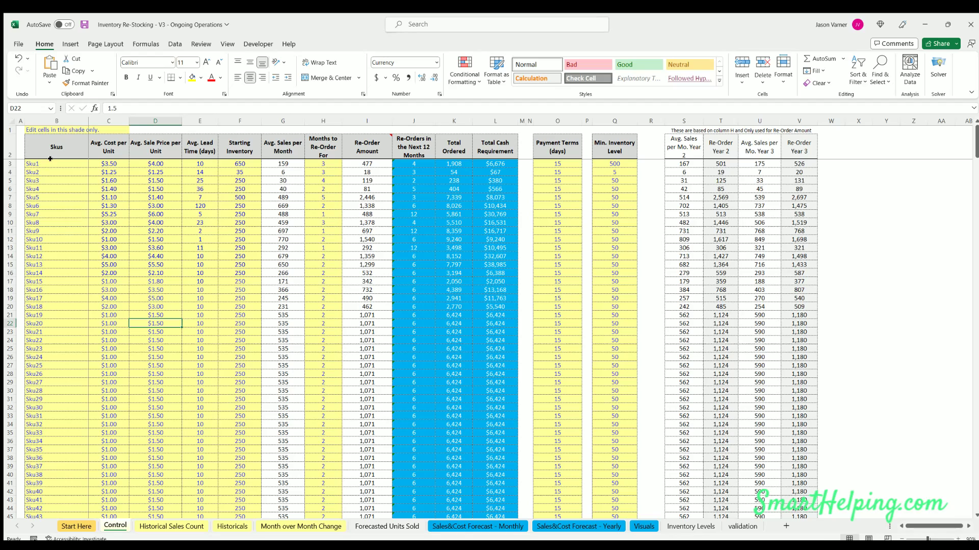
drag(50, 159, 61, 310)
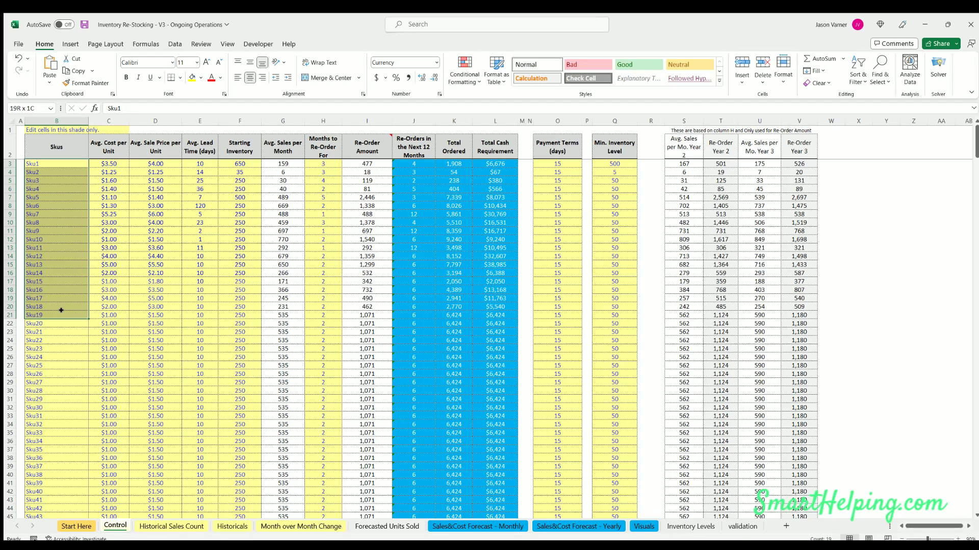
drag(169, 319, 783, 312)
click(41, 312)
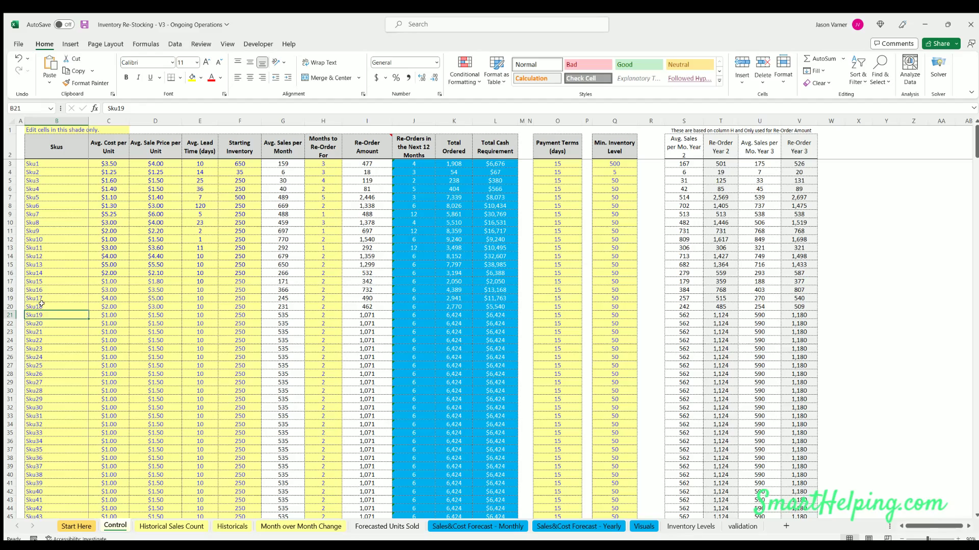
drag(47, 163, 51, 315)
scroll(49, 366, down, 20)
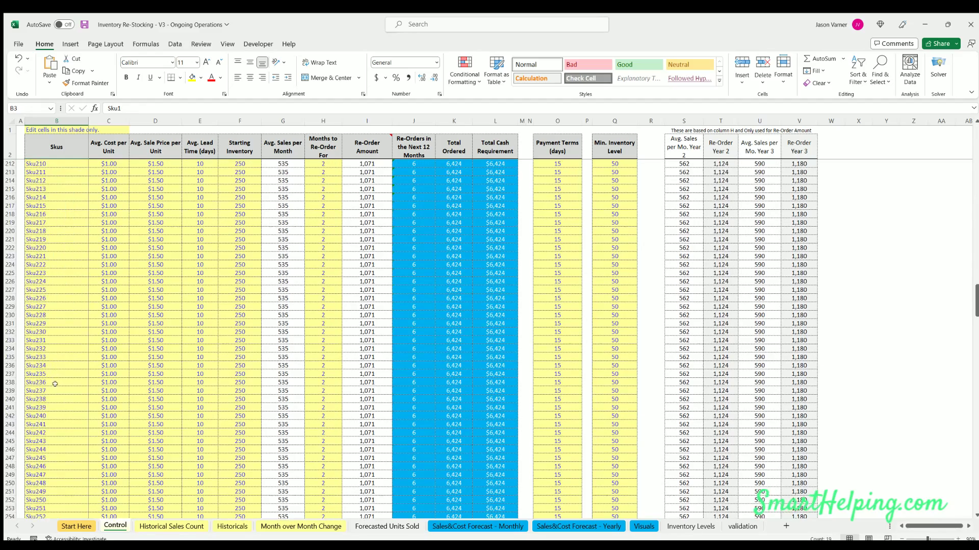
scroll(58, 384, down, 20)
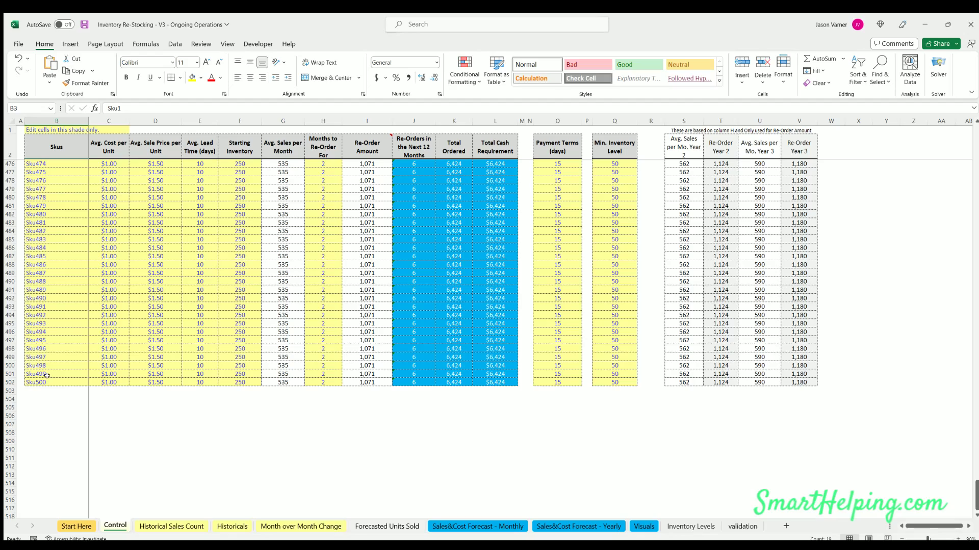
click(47, 380)
scroll(61, 367, up, 20)
scroll(69, 339, up, 20)
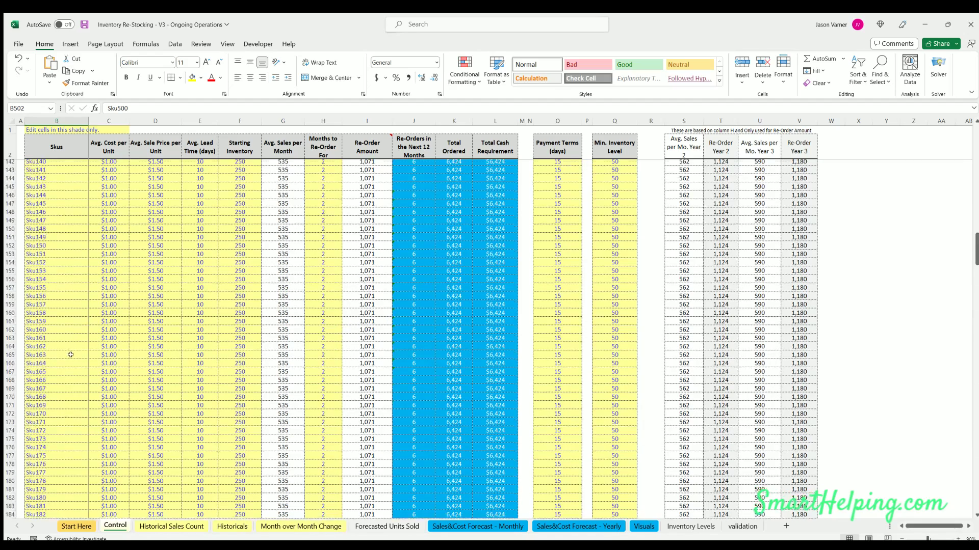
click(319, 162)
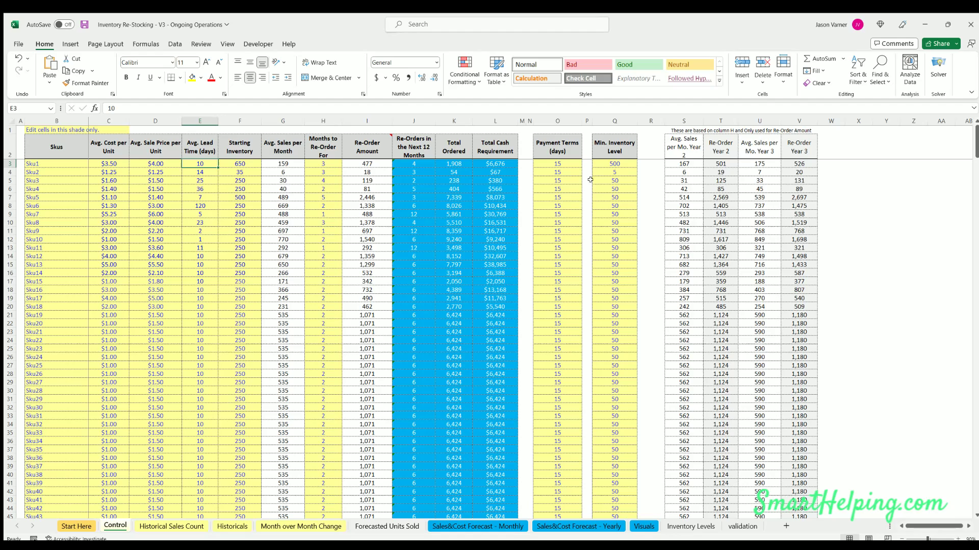
click(558, 161)
click(614, 162)
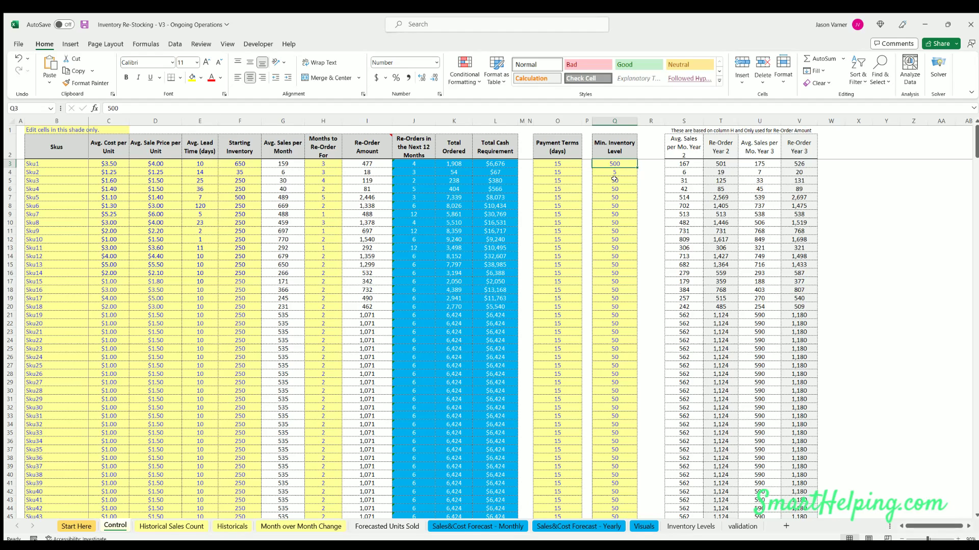
key(Down)
key(Down)
key(Down)
key(Down)
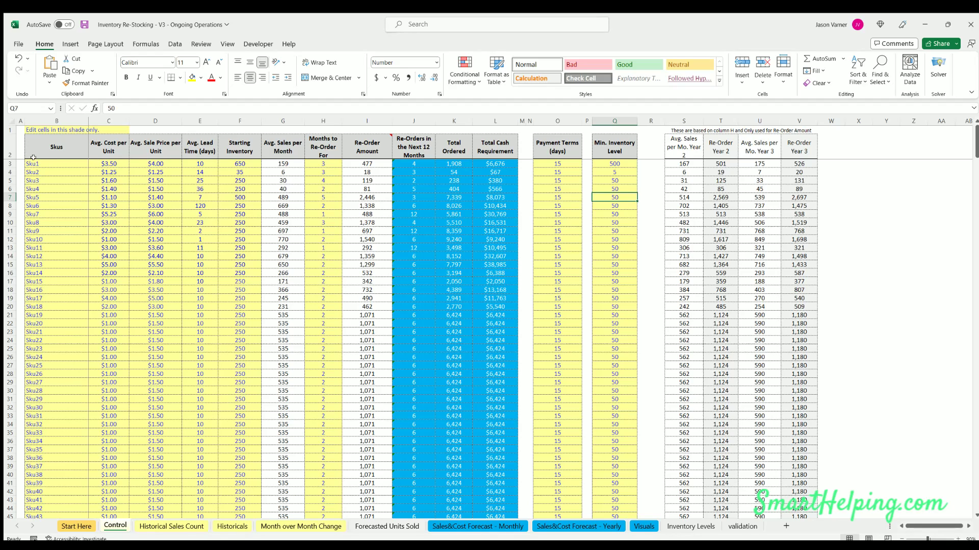
drag(35, 163, 257, 266)
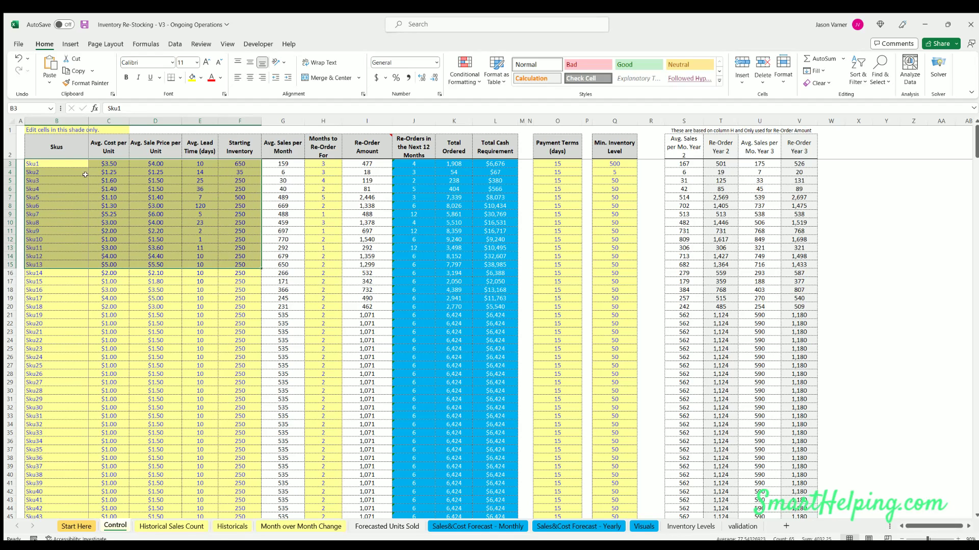
click(57, 162)
click(109, 163)
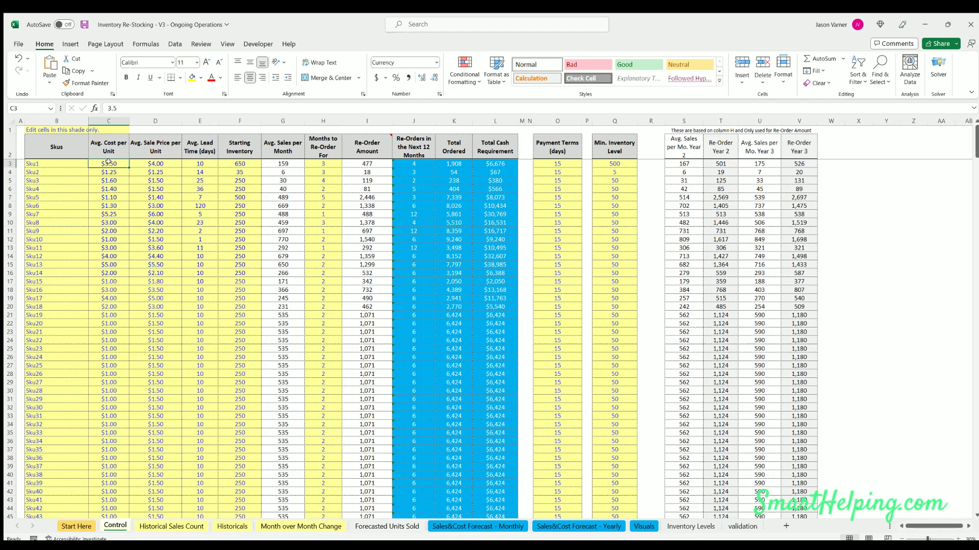
click(155, 163)
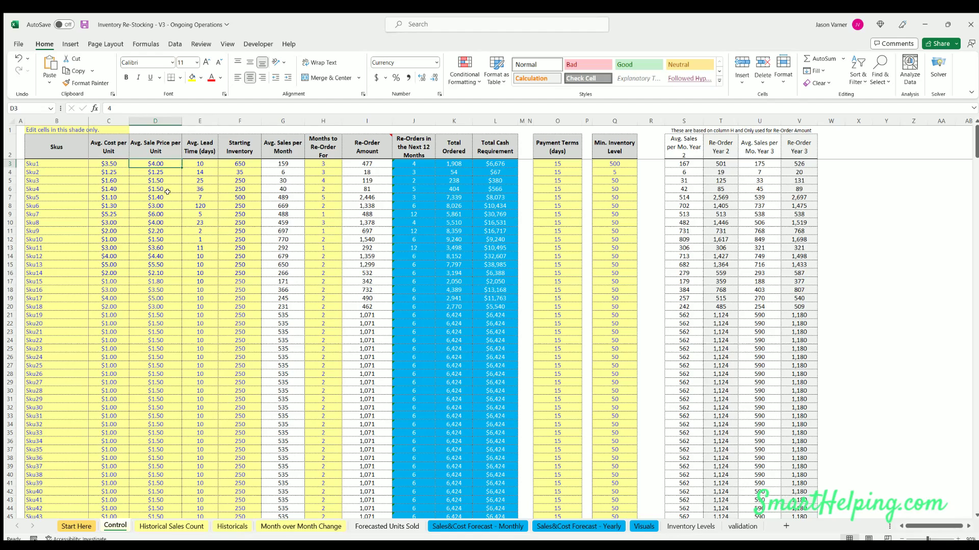
click(198, 162)
click(238, 161)
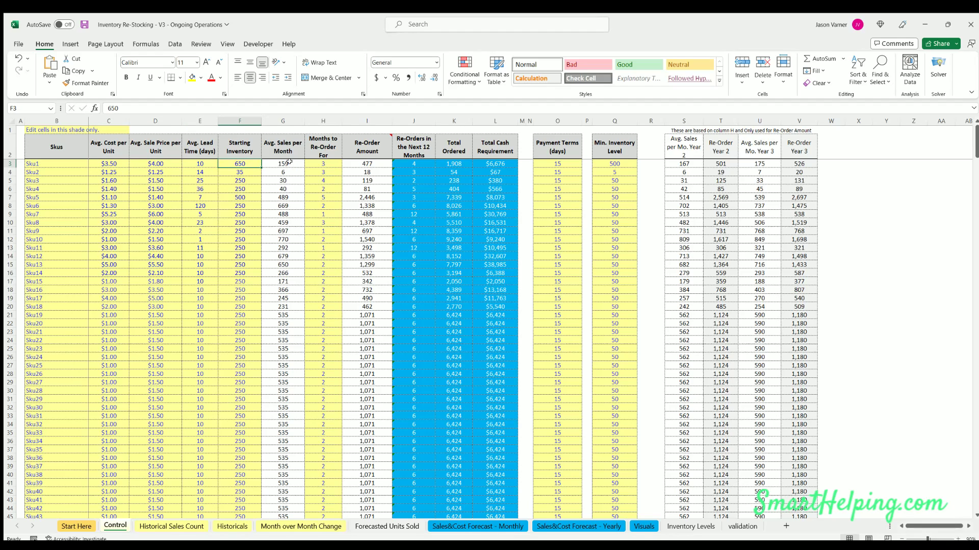
click(284, 163)
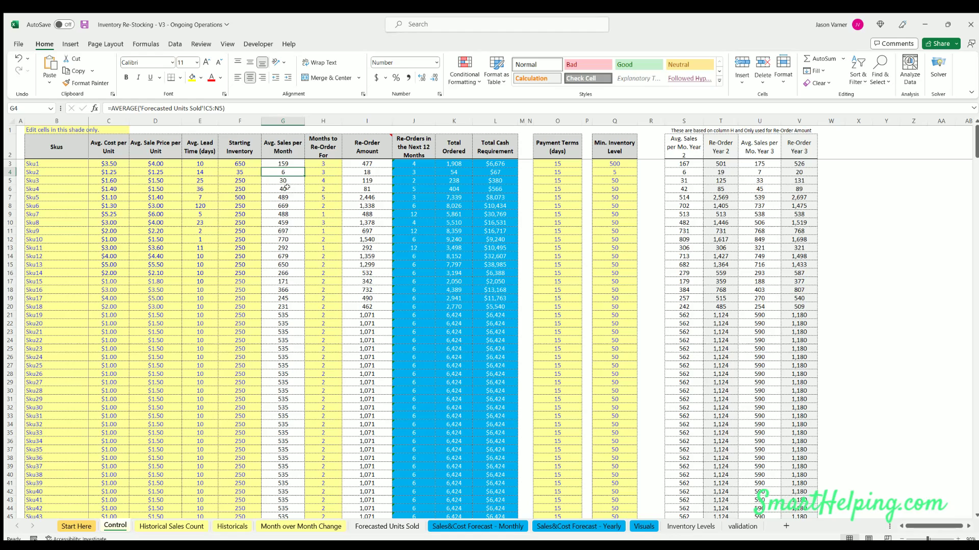
click(325, 162)
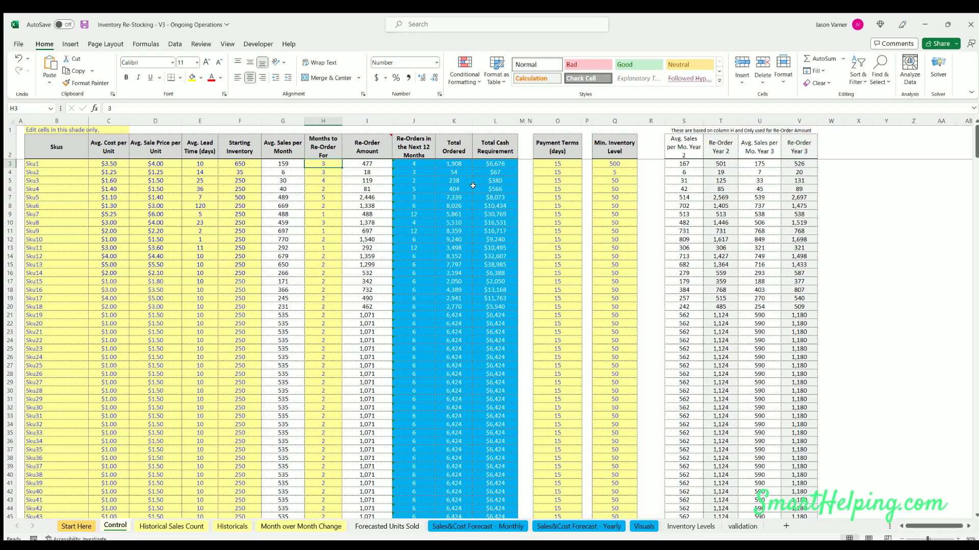
click(367, 162)
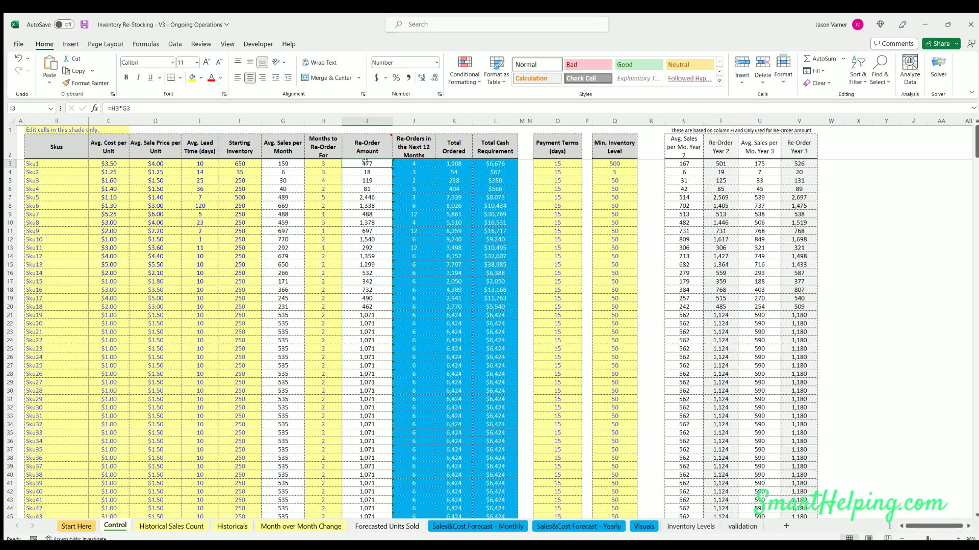
click(406, 162)
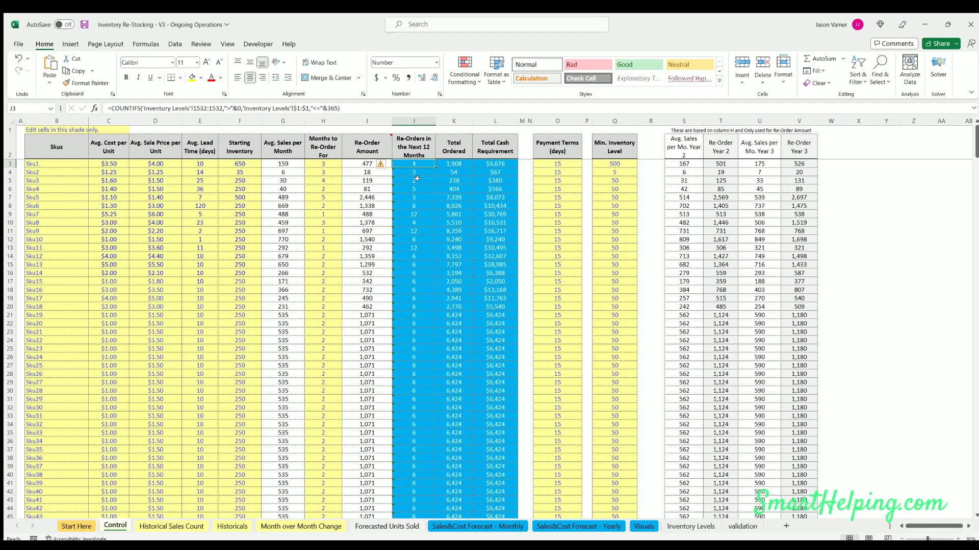
click(413, 148)
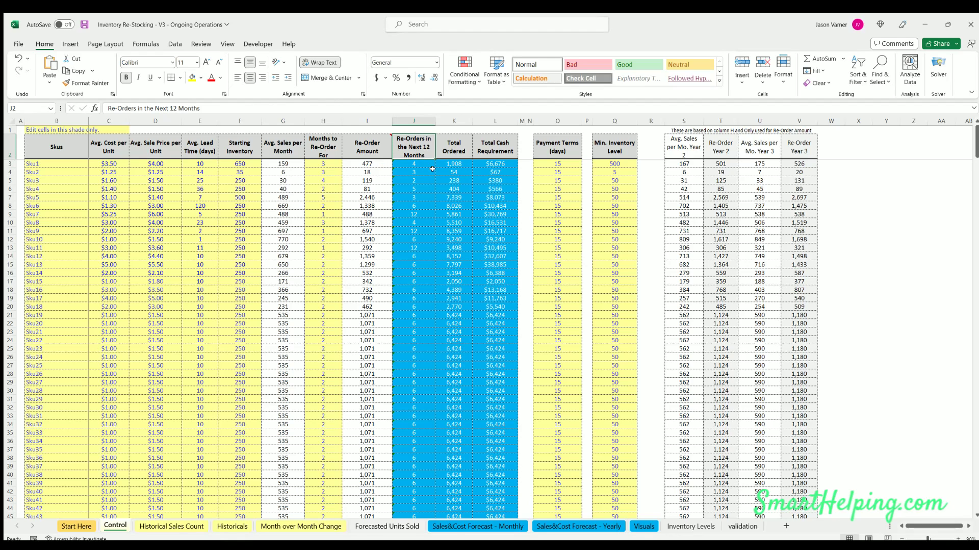
click(465, 166)
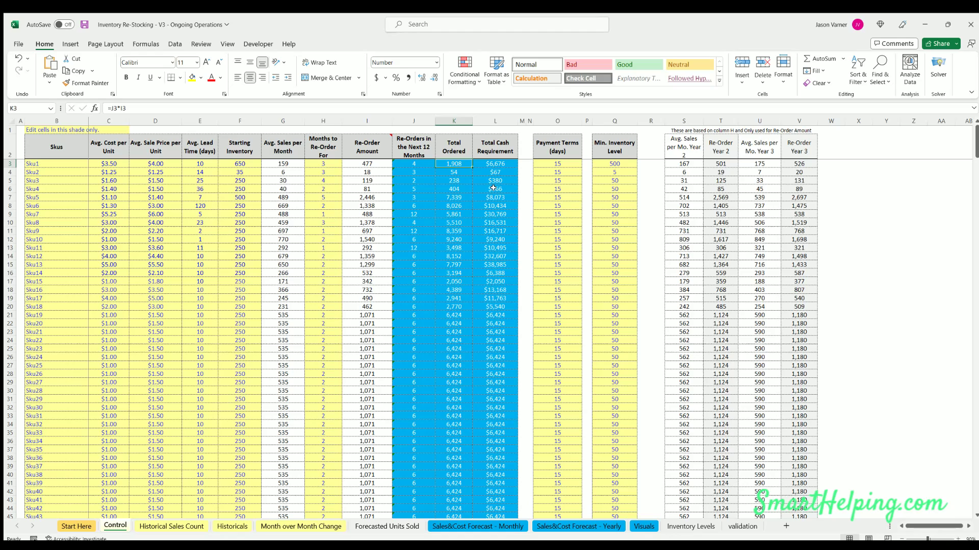
click(495, 162)
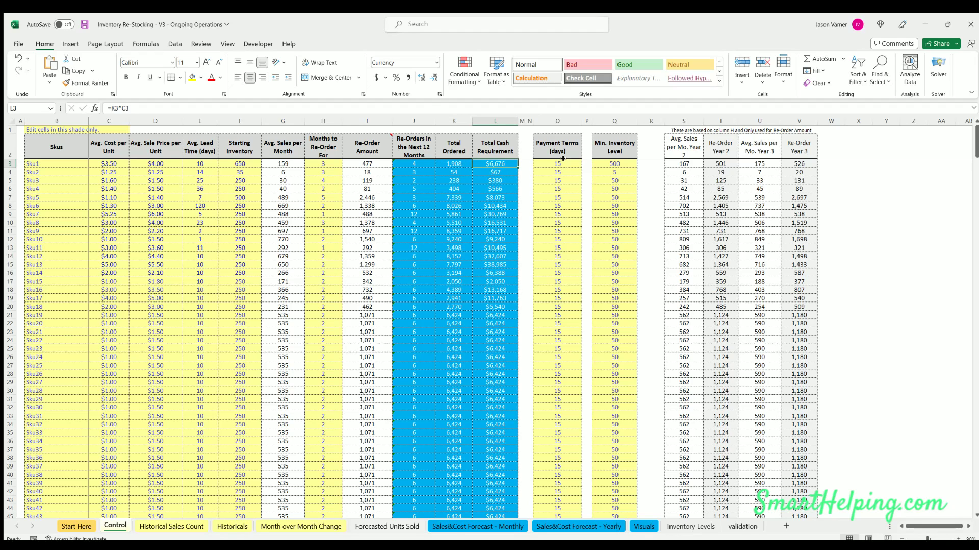
click(563, 160)
drag(555, 145, 559, 190)
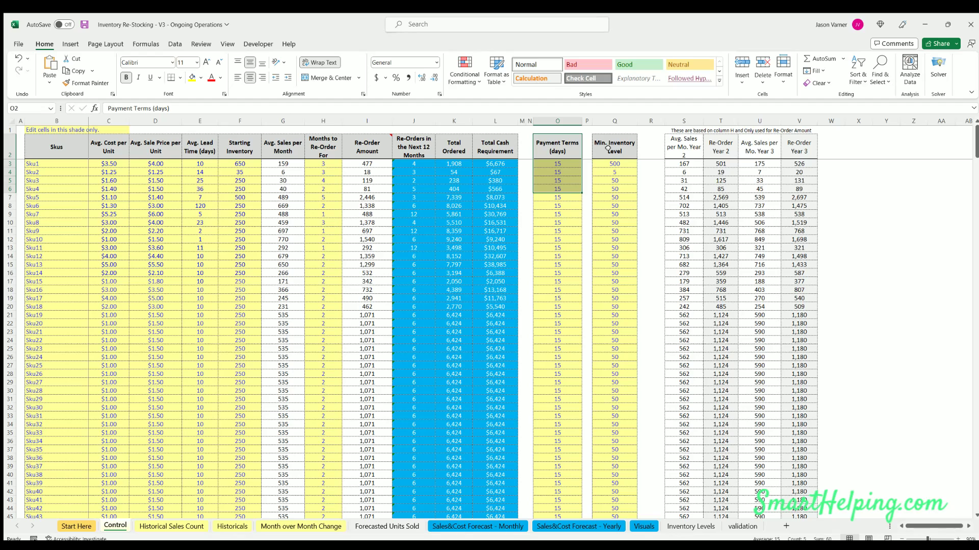
drag(607, 148, 614, 183)
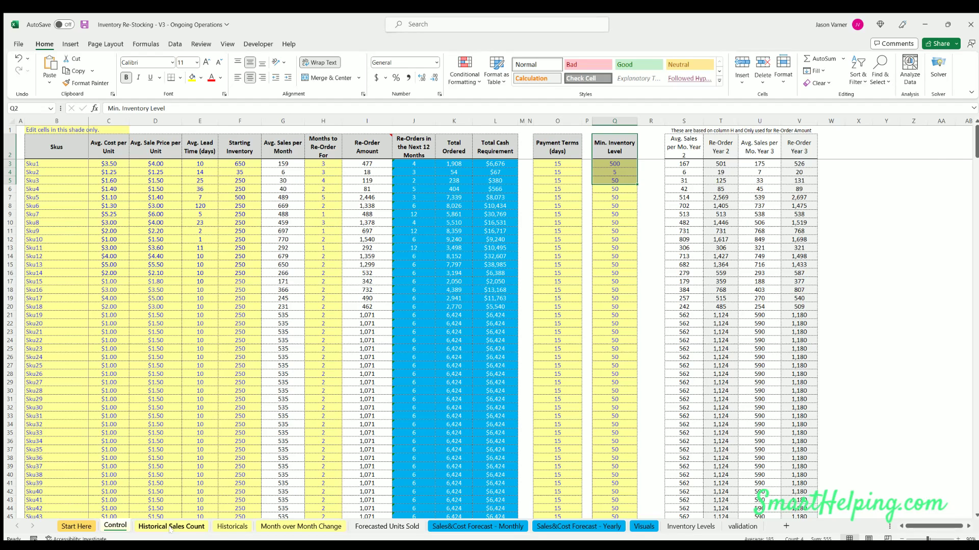
Go to the Historical Sales Count sheet and scroll right to the monthly average columns.
click(147, 528)
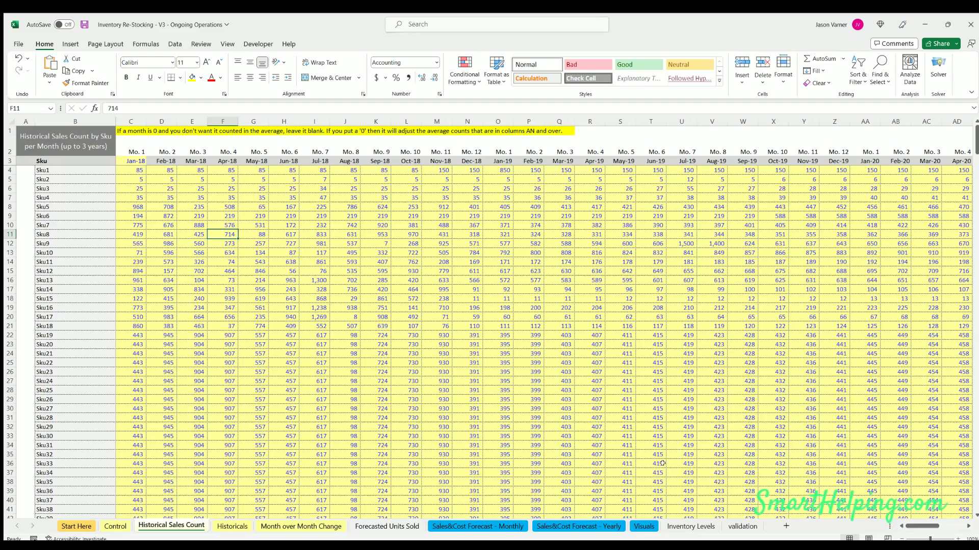
drag(923, 526, 943, 526)
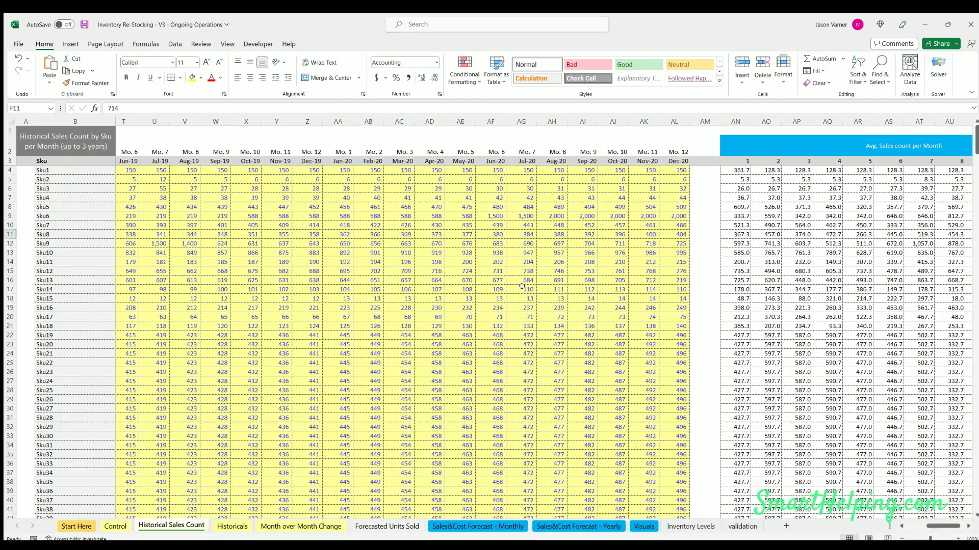
scroll(524, 320, down, 20)
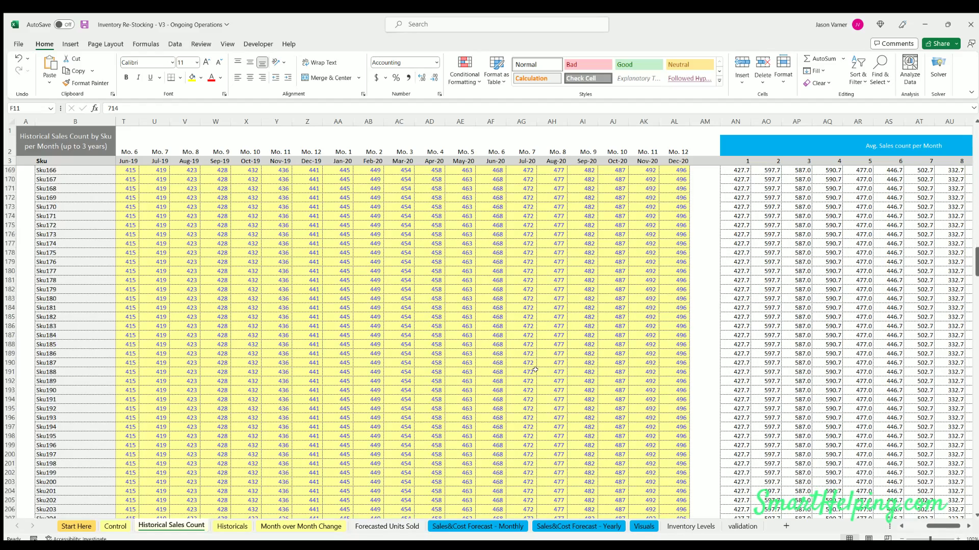
scroll(535, 369, up, 20)
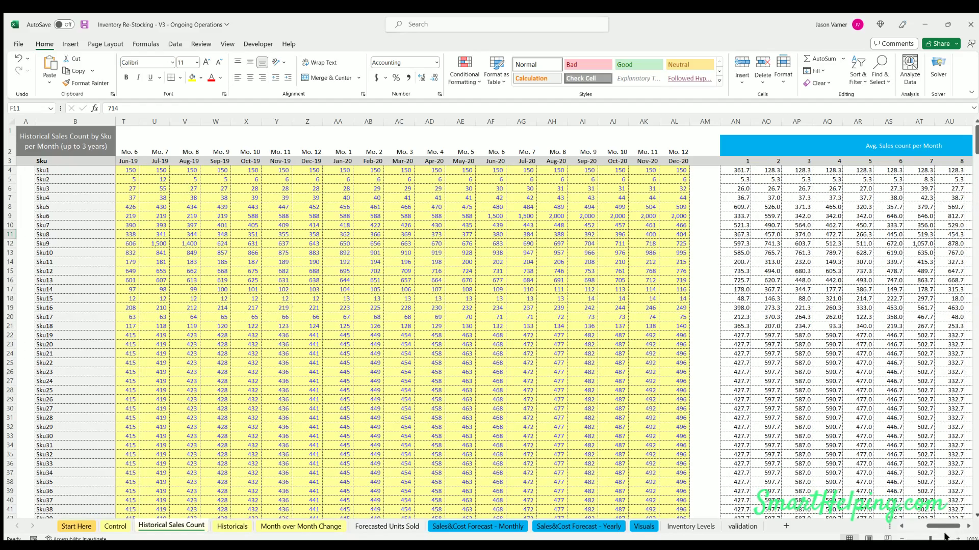
scroll(928, 446, right, 2)
Inspect the AVERAGEIFS formulas and the month-number header in cells AN3–AP4.
click(623, 170)
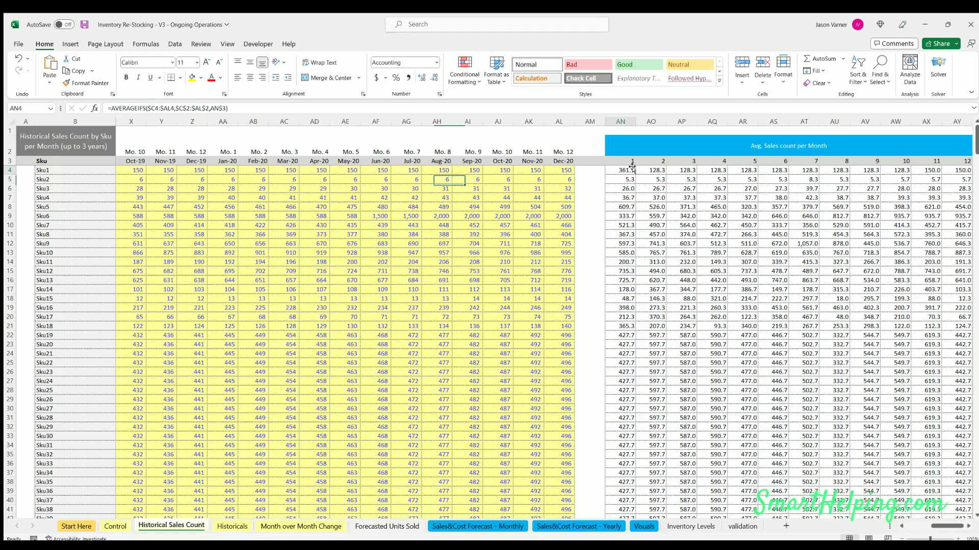
key(Right)
click(617, 159)
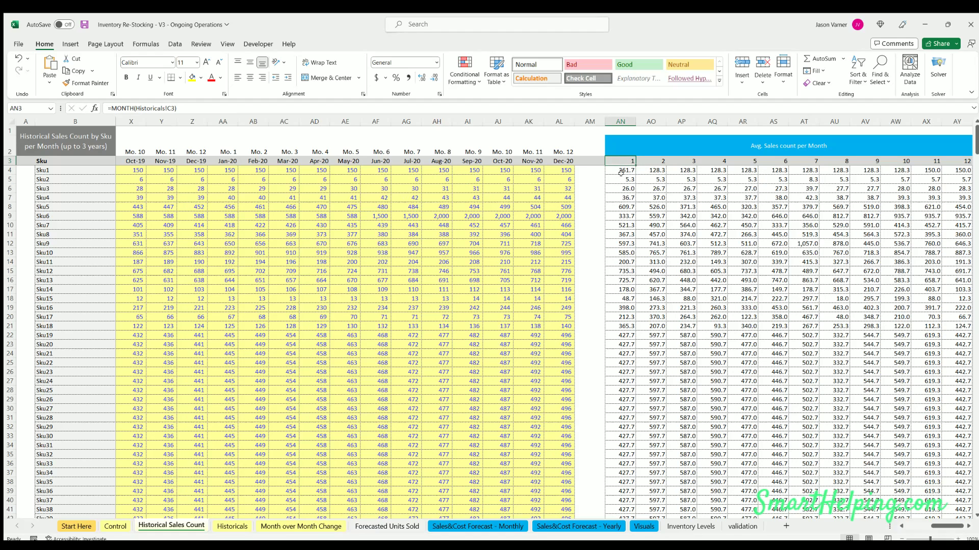
click(621, 169)
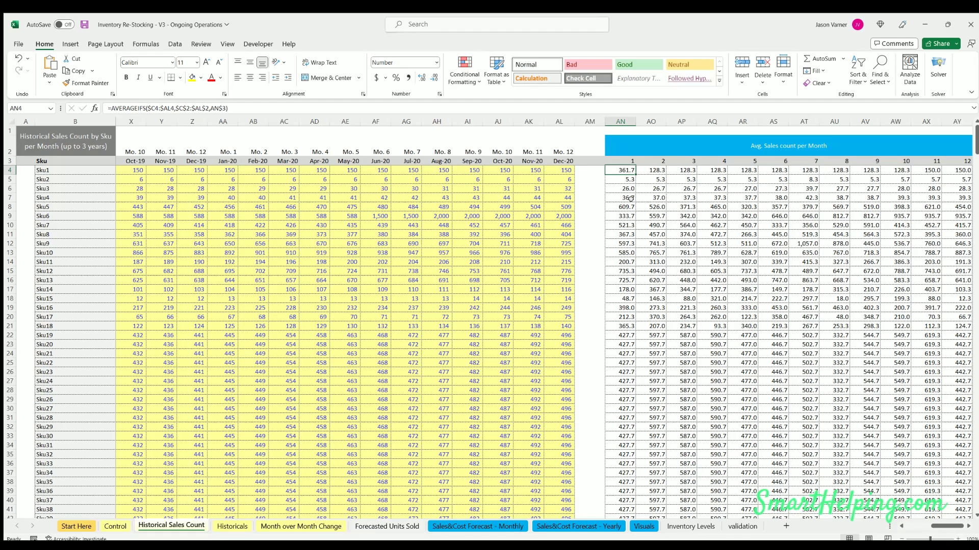
click(657, 171)
click(687, 170)
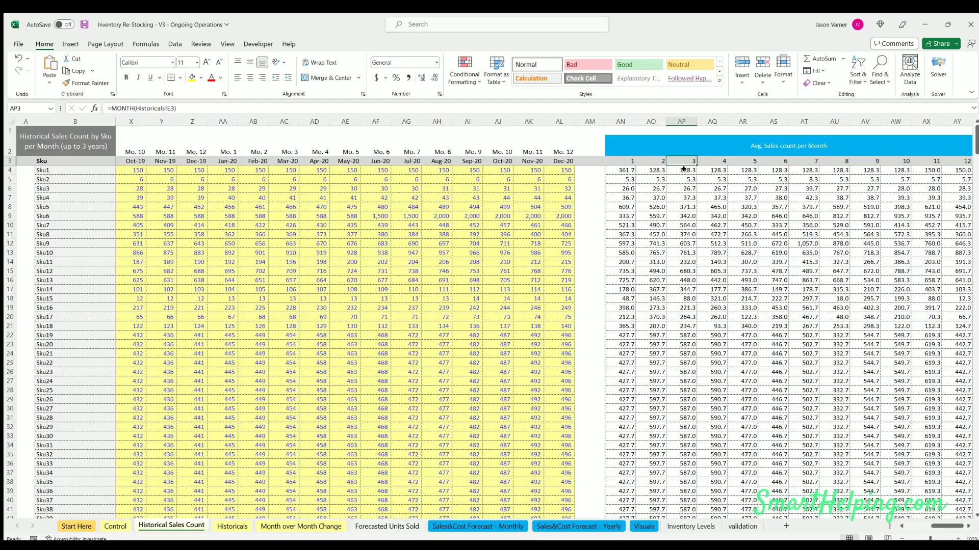
drag(943, 526, 891, 520)
On the Historicals sheet, inspect the INDEX-MATCH average formulas and the Jan-21 header date.
click(232, 526)
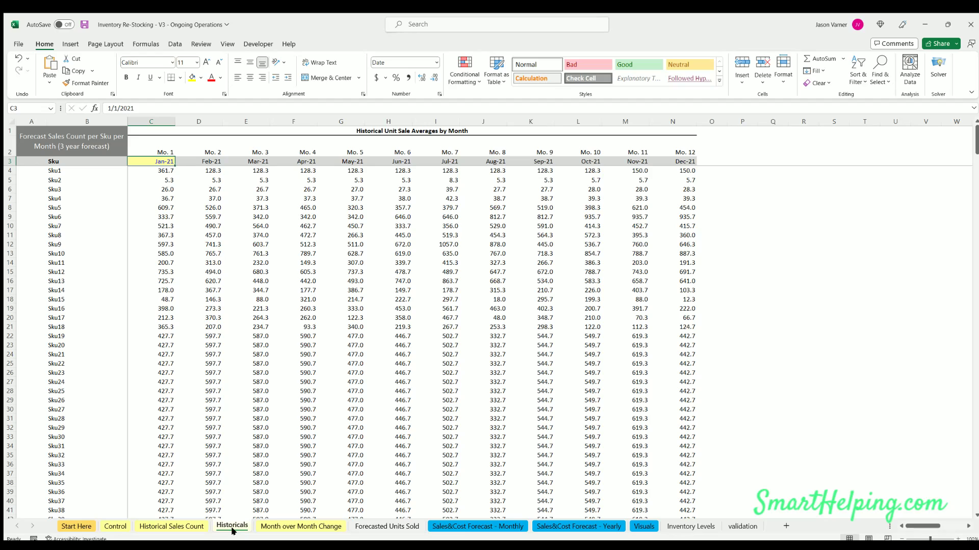
click(157, 200)
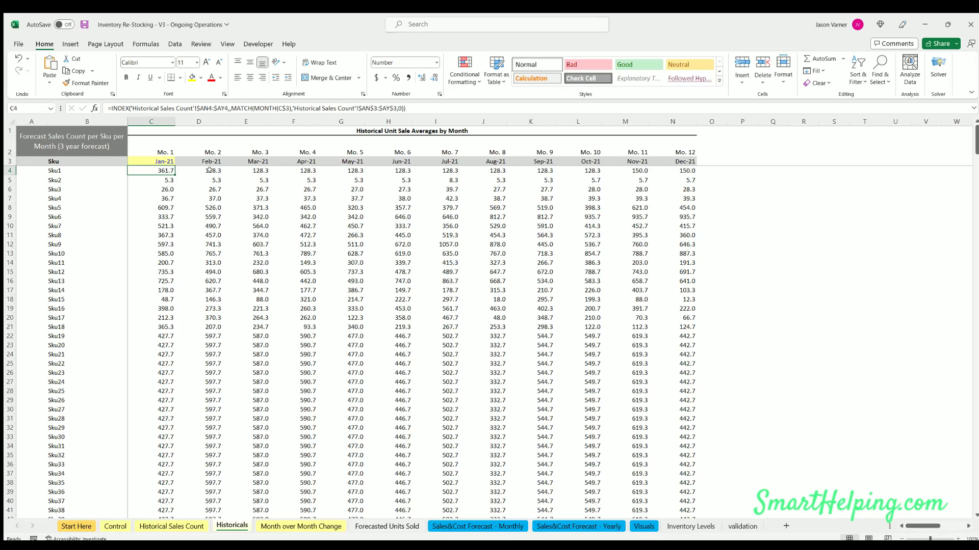
key(Right)
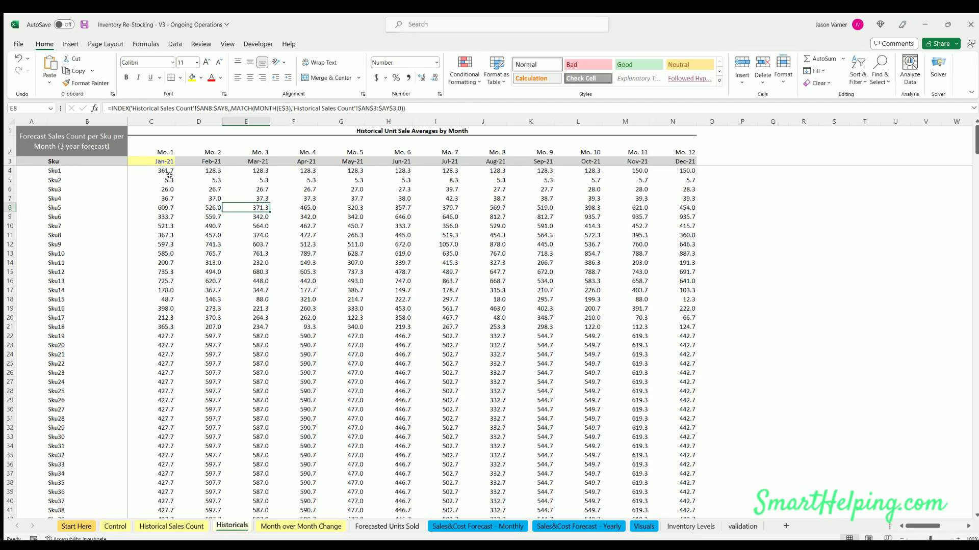
click(163, 165)
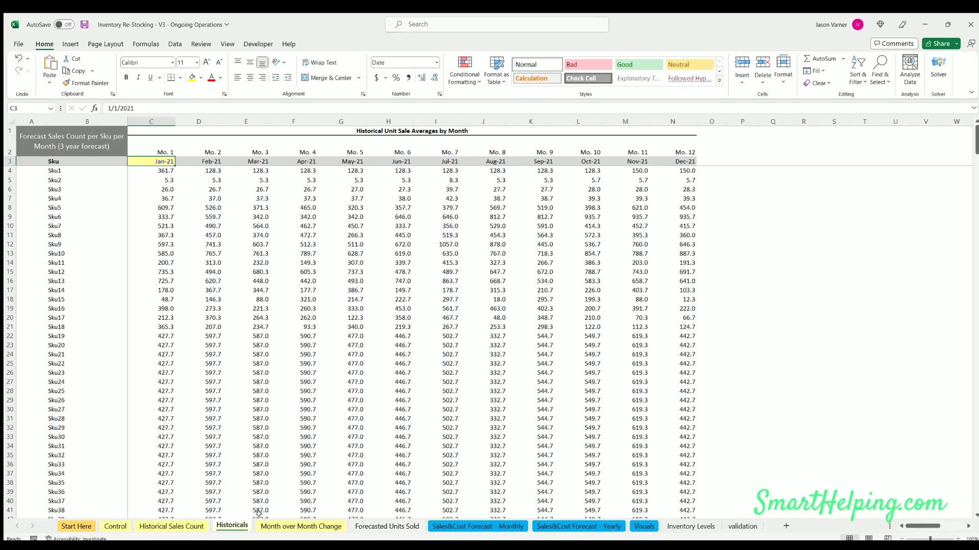
On Historical Sales Count, check the Jan-18 header date and the month-number formulas for Jan–Apr-18.
click(166, 526)
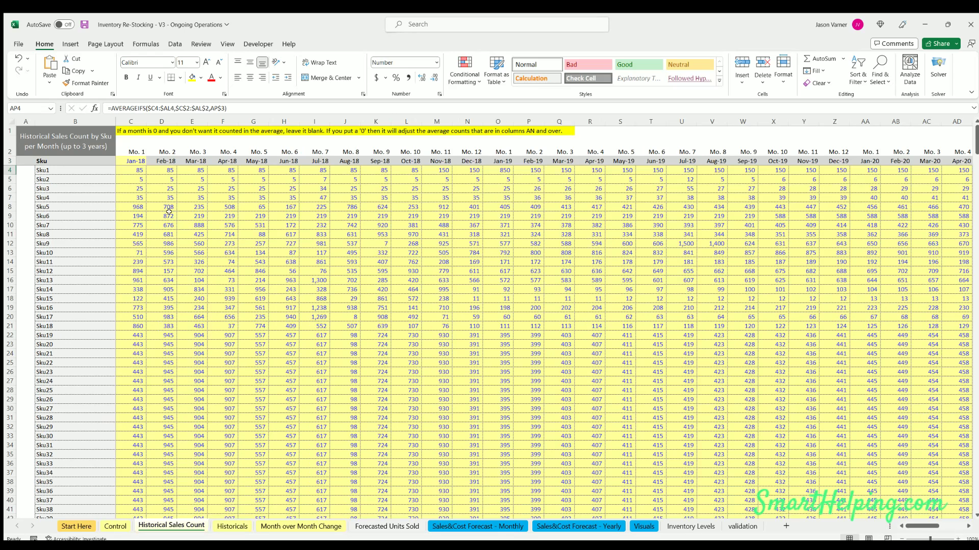
click(135, 159)
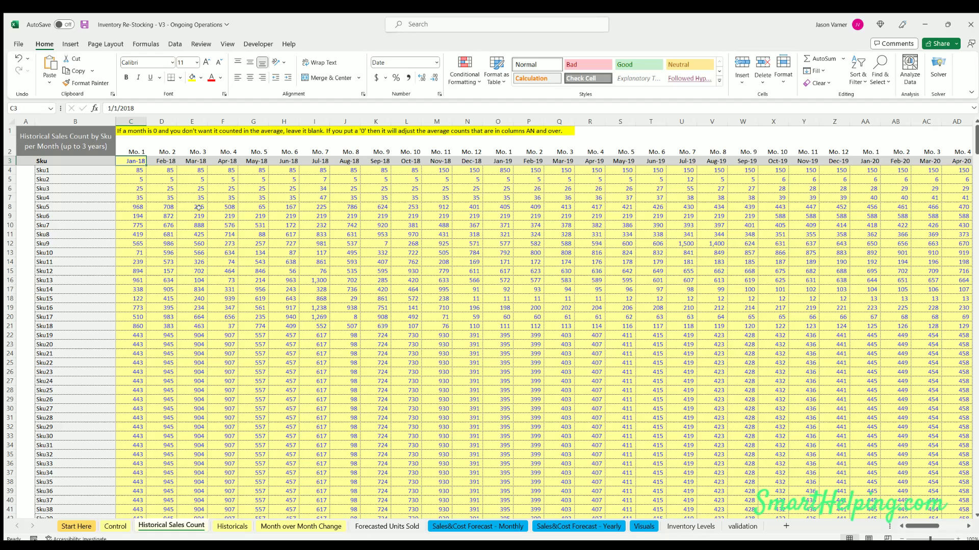
click(136, 149)
click(167, 149)
click(197, 148)
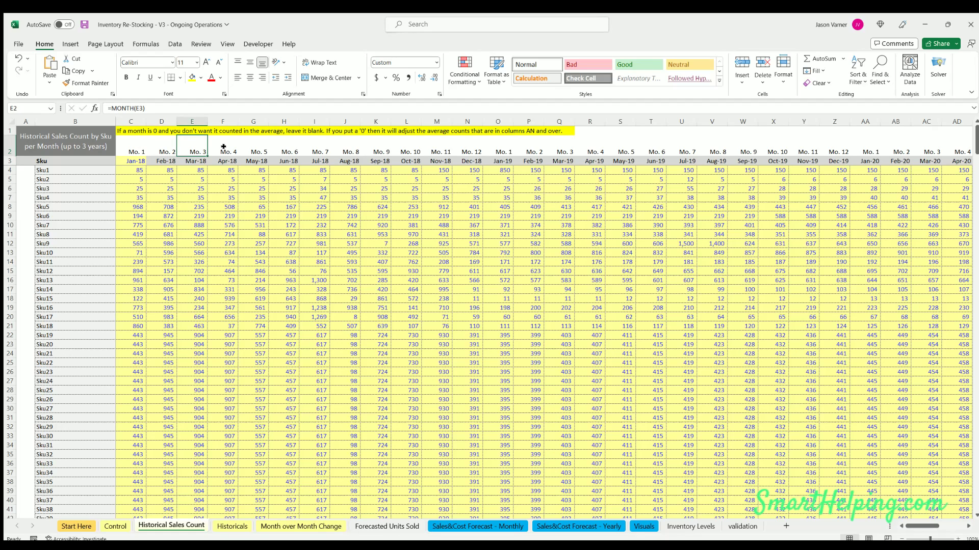
click(223, 147)
Check Sku1's January 2018 sales count, then move via Historicals to Month over Month Change.
click(136, 171)
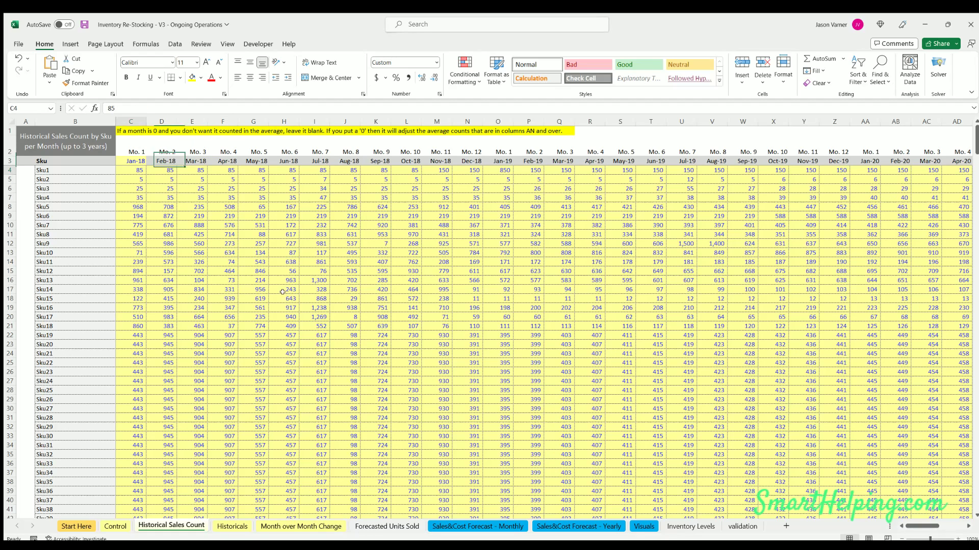
click(231, 528)
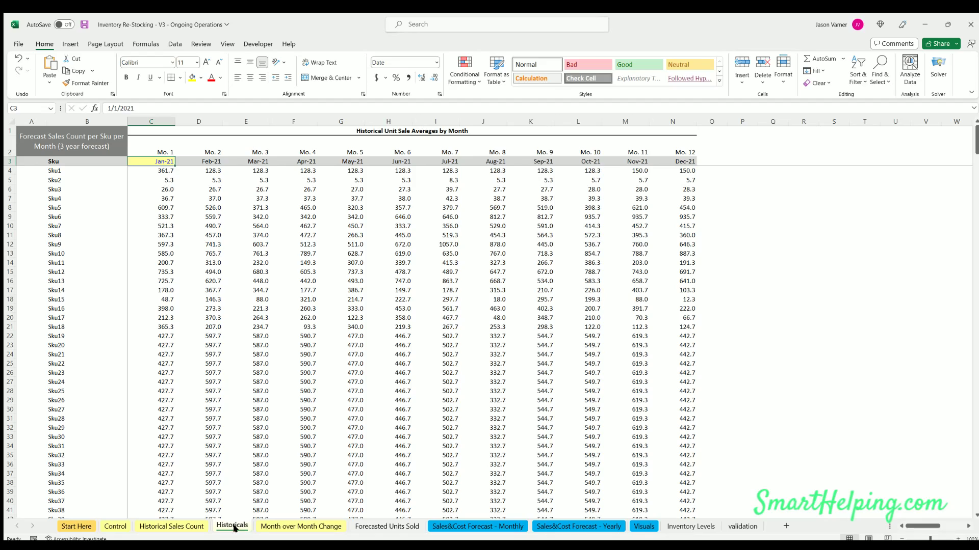
click(305, 527)
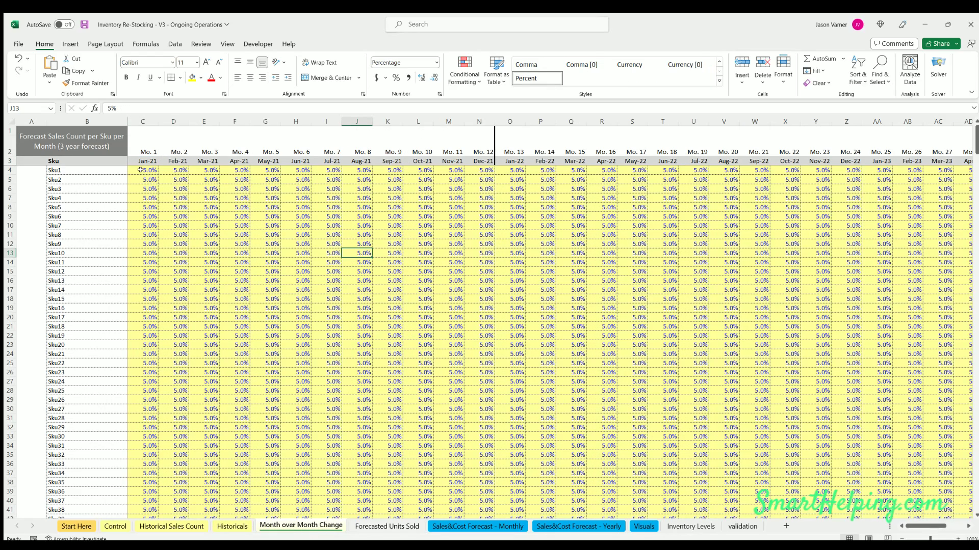
click(140, 170)
click(145, 189)
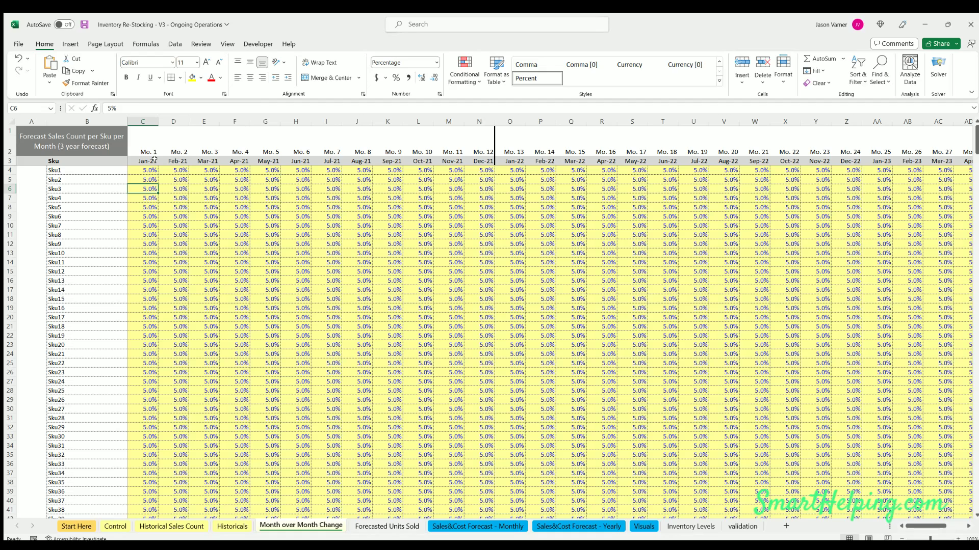
click(137, 169)
drag(289, 173, 471, 166)
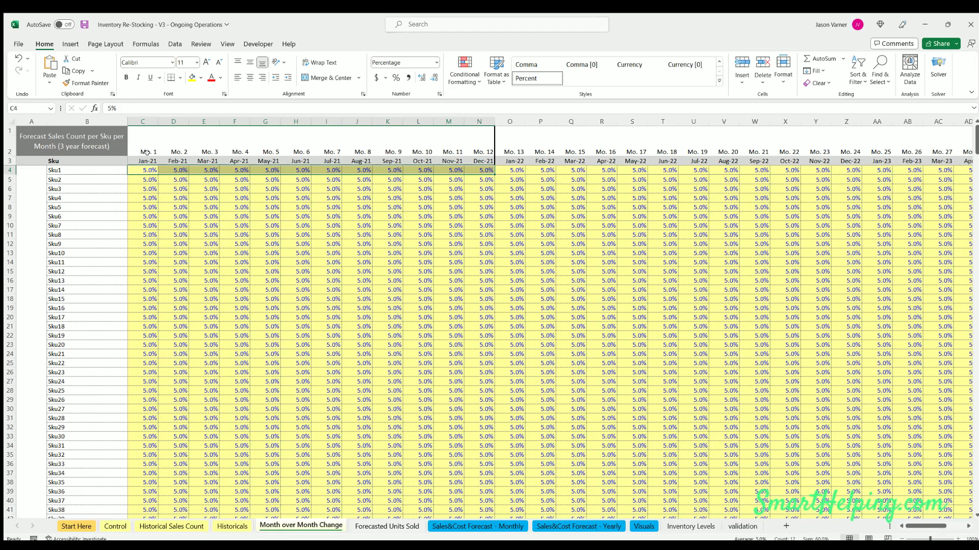
click(171, 169)
click(209, 168)
click(240, 169)
click(260, 168)
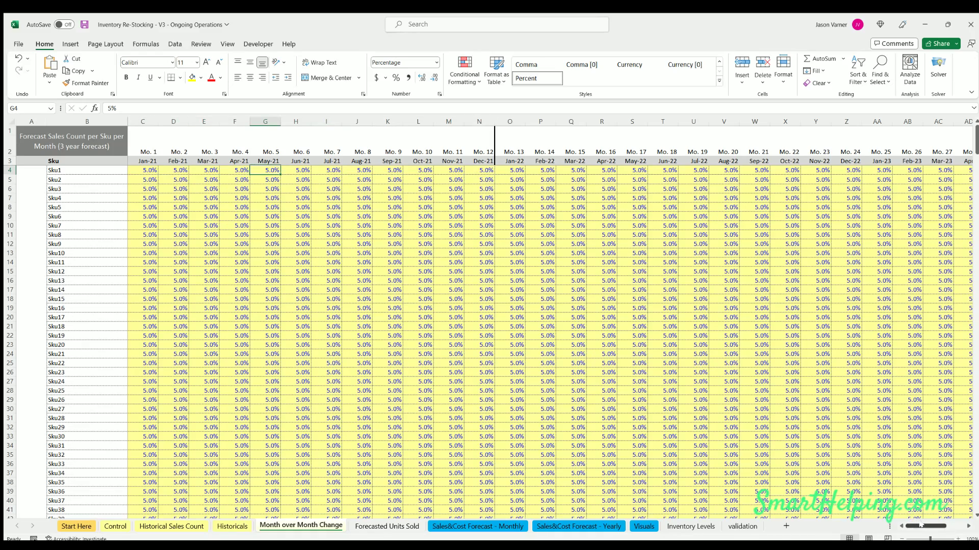
scroll(917, 525, right, 5)
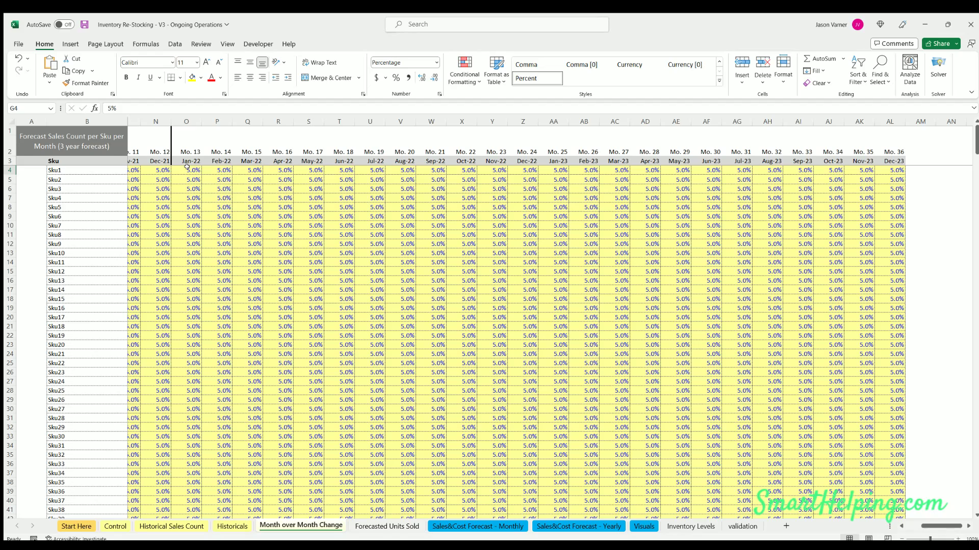
click(188, 168)
click(211, 168)
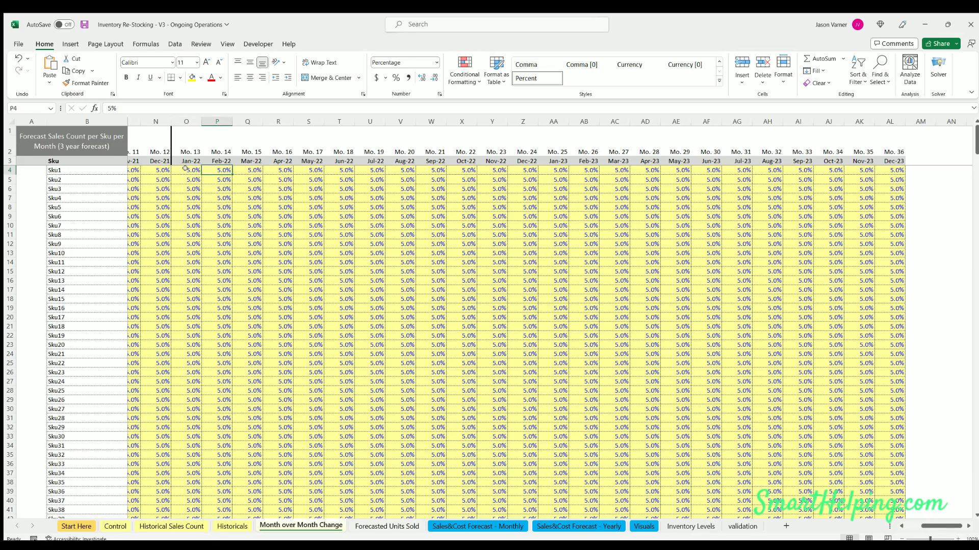
click(152, 169)
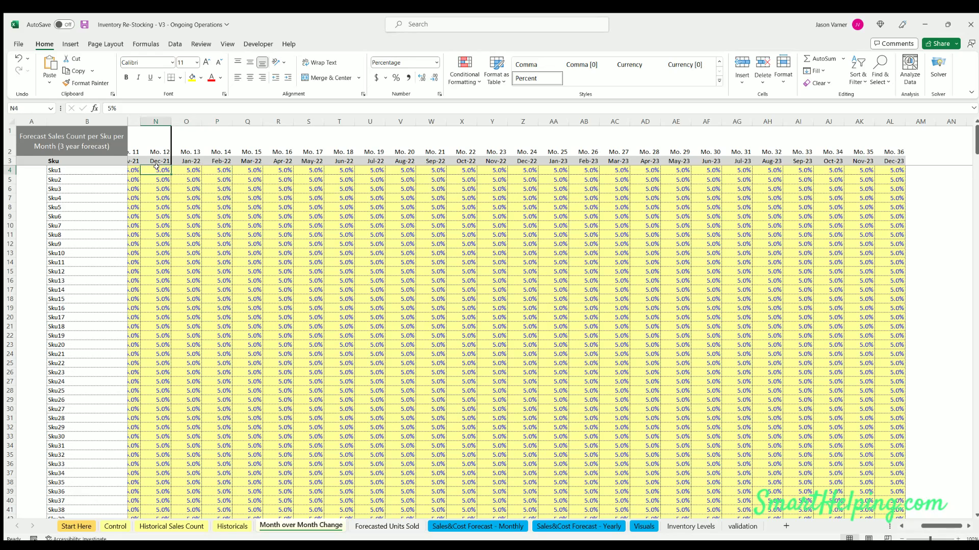
click(250, 170)
drag(940, 526, 926, 526)
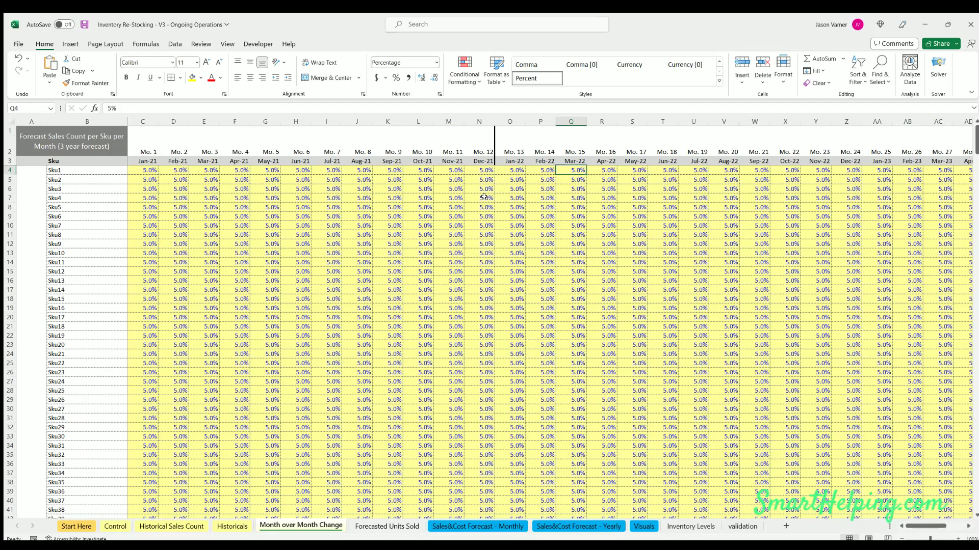
click(206, 169)
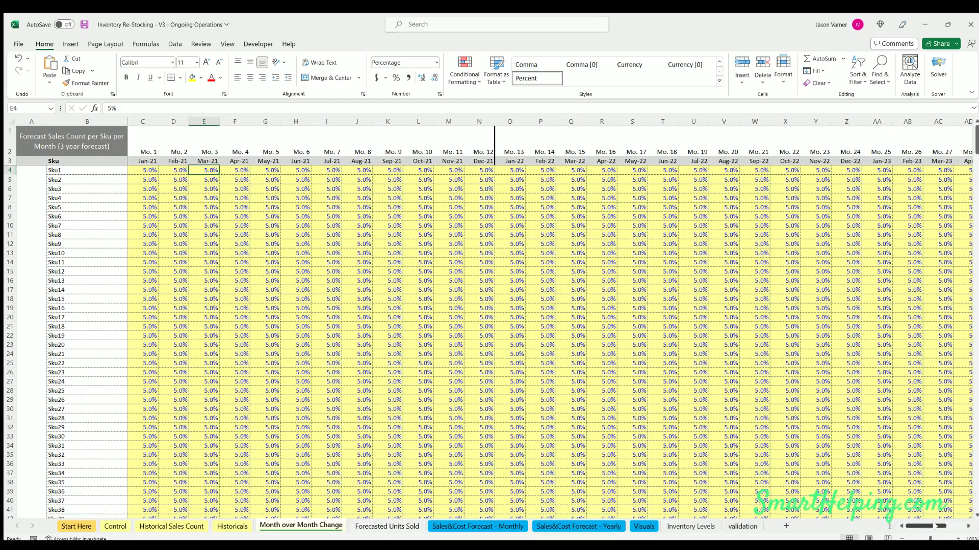
drag(936, 526, 955, 526)
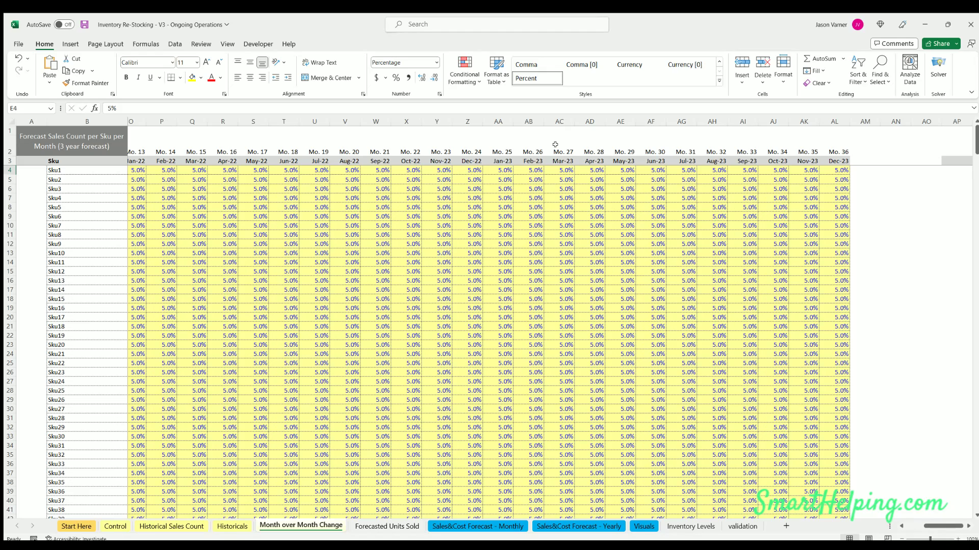
click(561, 170)
click(169, 171)
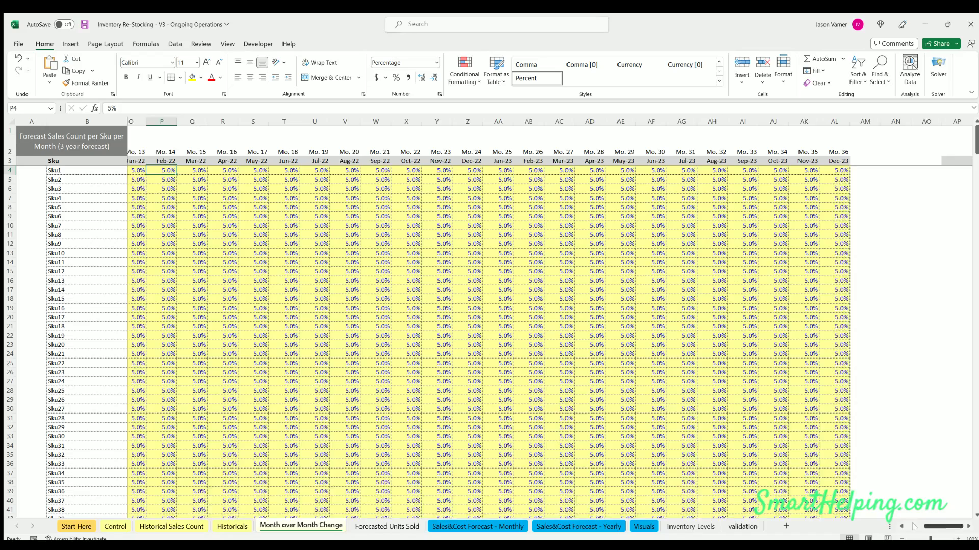
drag(943, 526, 922, 526)
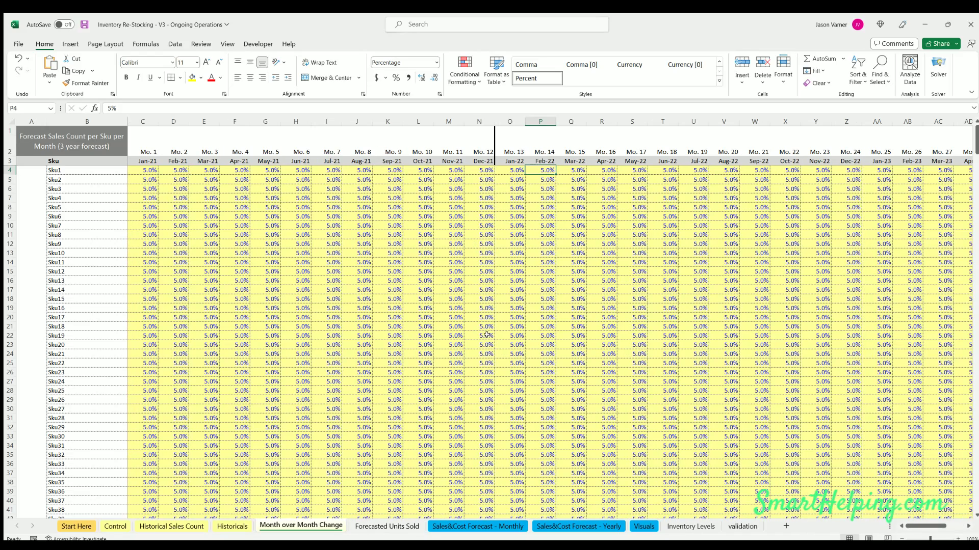
Step through Sku1's monthly formulas on Forecasted Units Sold to the end of row 4.
click(386, 526)
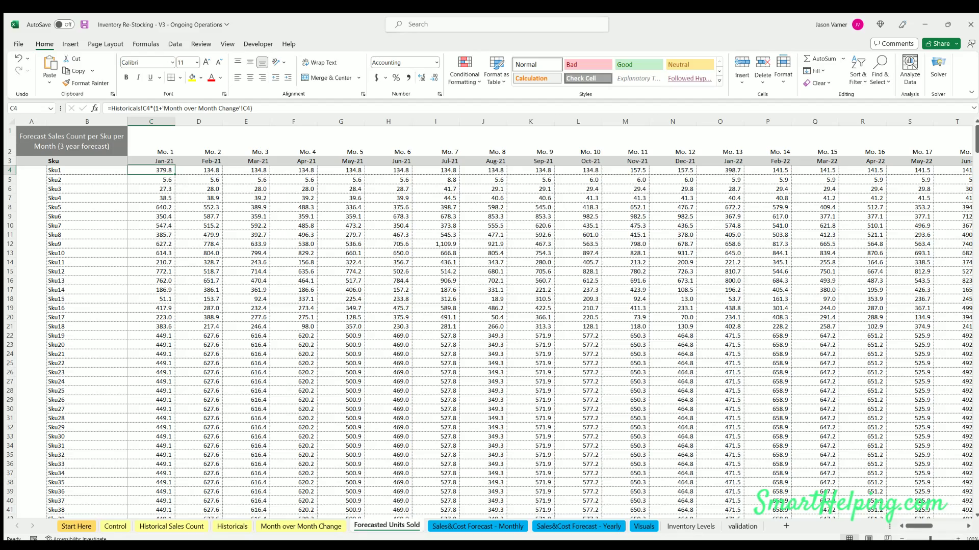
key(Right)
key(Right)
key(Right)
key(Right)
key(Right)
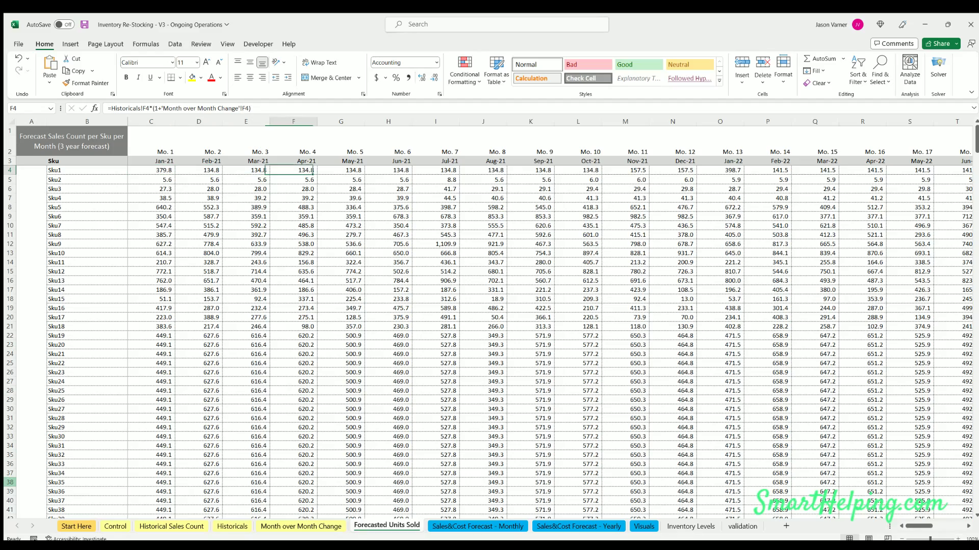
key(Right)
key(Right)
key(Right)
key(Right)
key(Right)
key(Right)
key(Right)
key(Right)
key(Right)
key(Right)
key(Right)
key(Right)
key(Right)
key(Right)
key(Right)
key(Right)
key(Right)
key(Right)
key(Right)
key(Right)
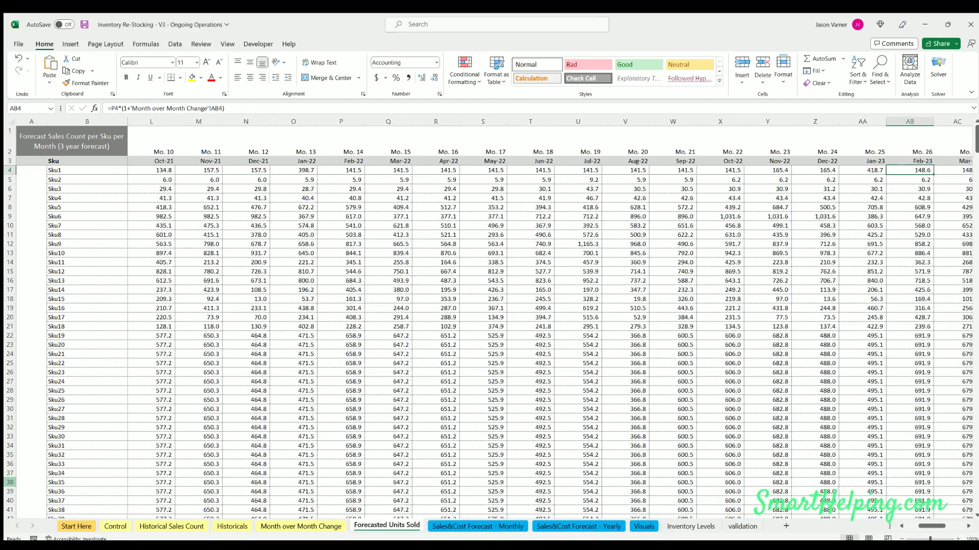
scroll(353, 367, down, 10)
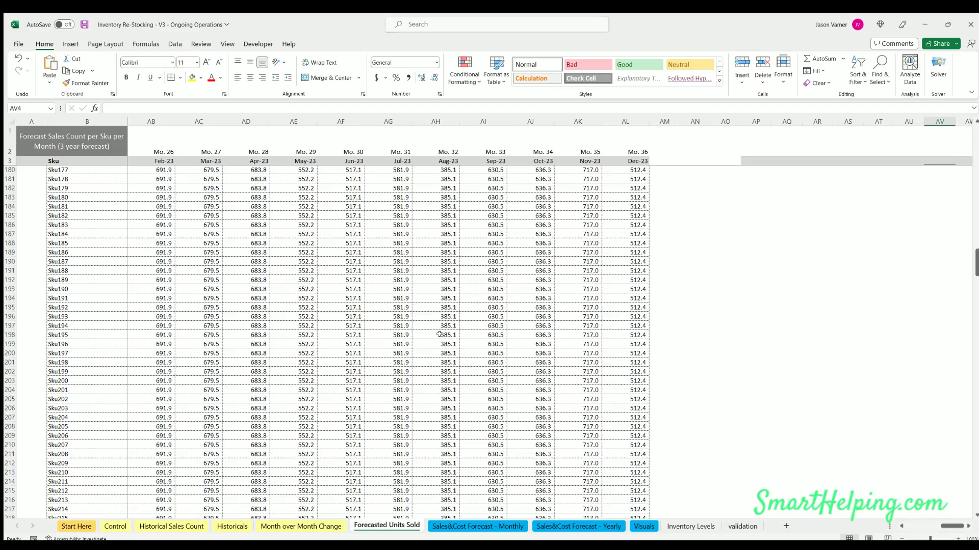
scroll(807, 364, up, 10)
scroll(808, 365, up, 1)
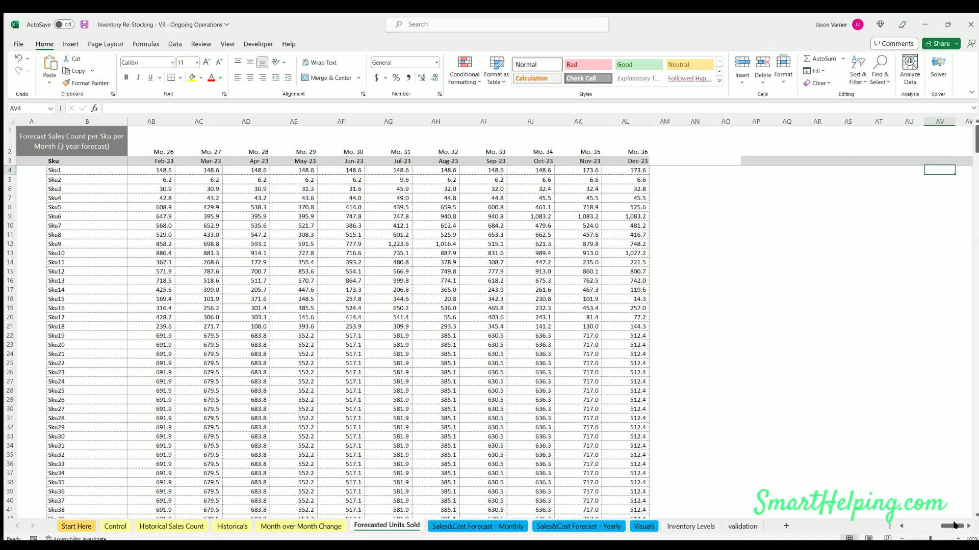
drag(955, 526, 912, 525)
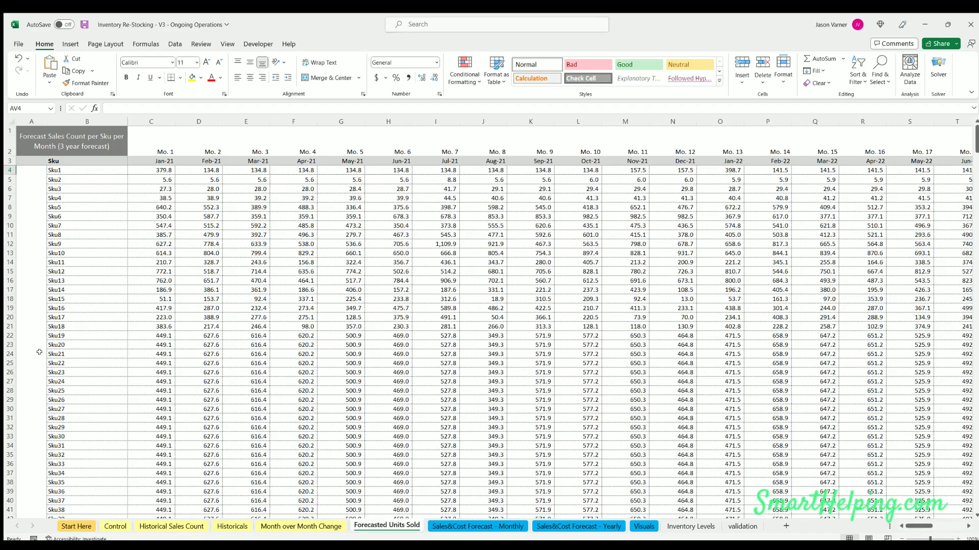
In the monthly forecast, inspect the Total Forecasted Sales formulas for Jan–May-21 and the Jan-21 revenue formula.
click(477, 527)
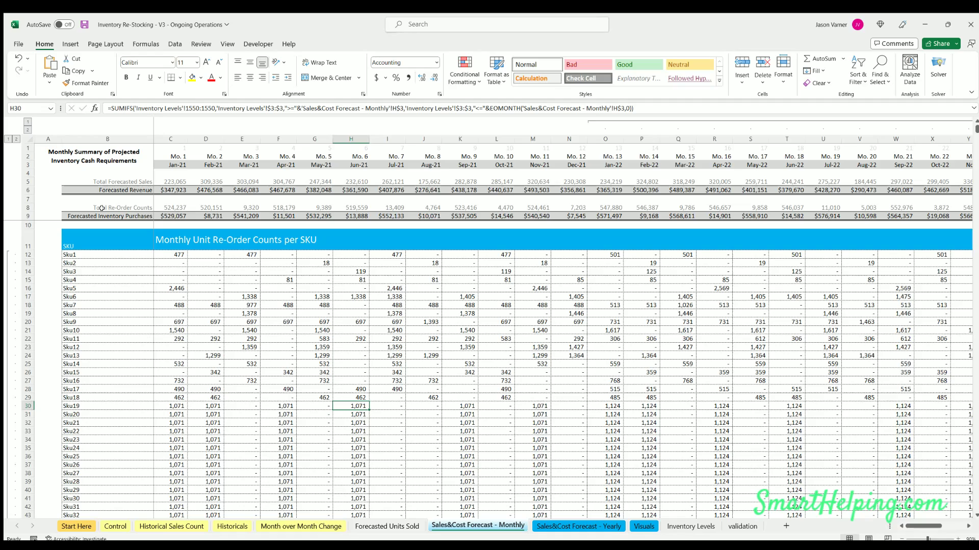
click(130, 178)
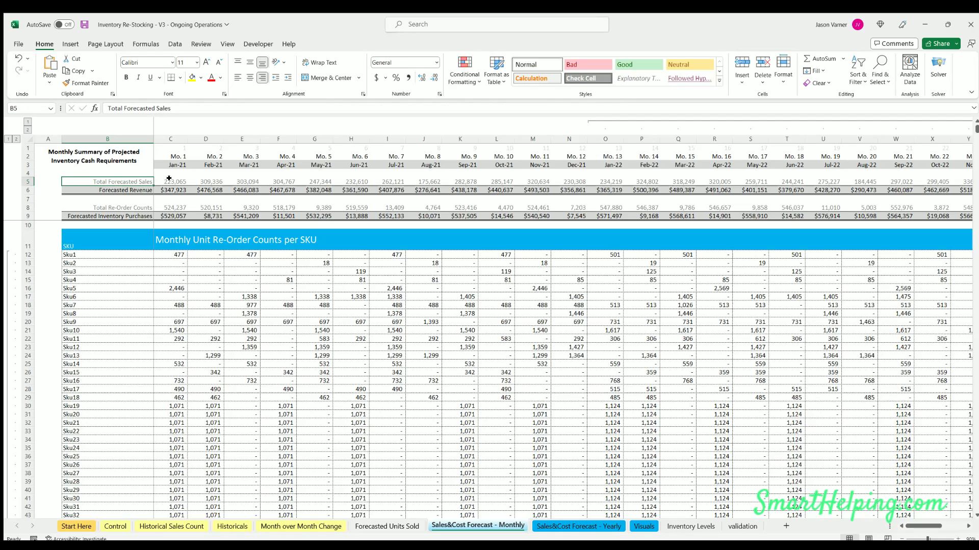
click(168, 179)
click(206, 179)
click(242, 179)
click(278, 180)
click(314, 178)
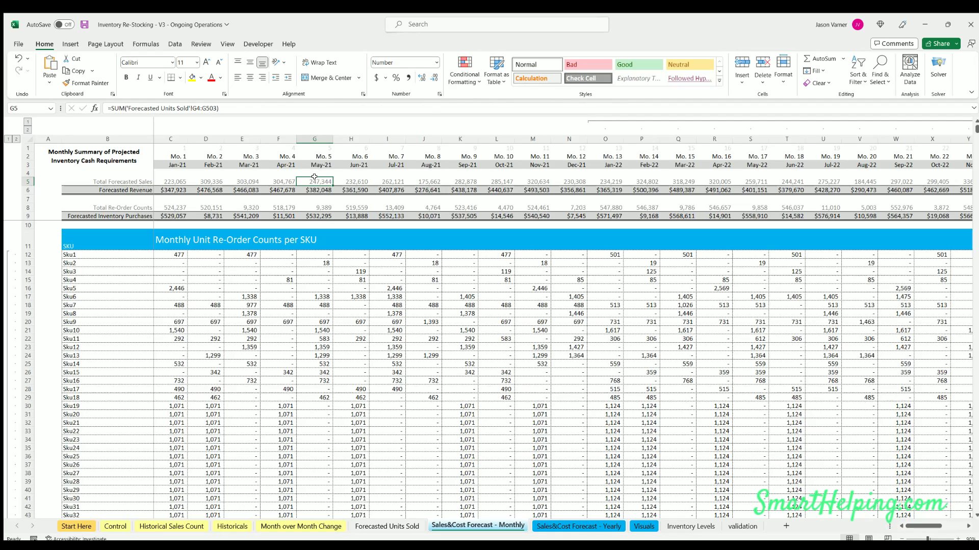
click(188, 188)
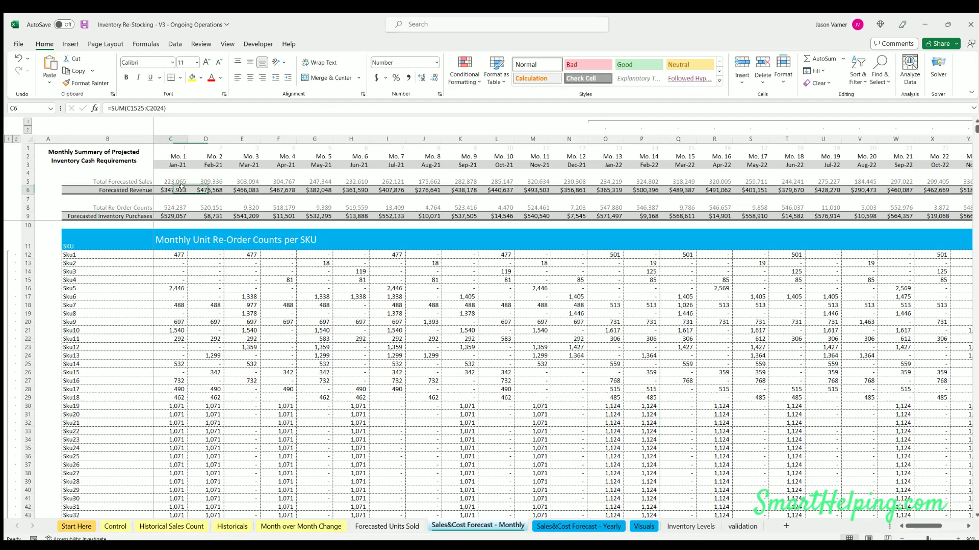
Inspect the Total Re-Order Counts and Forecasted Inventory Purchases formulas for Jan–Mar-21.
click(132, 205)
click(175, 206)
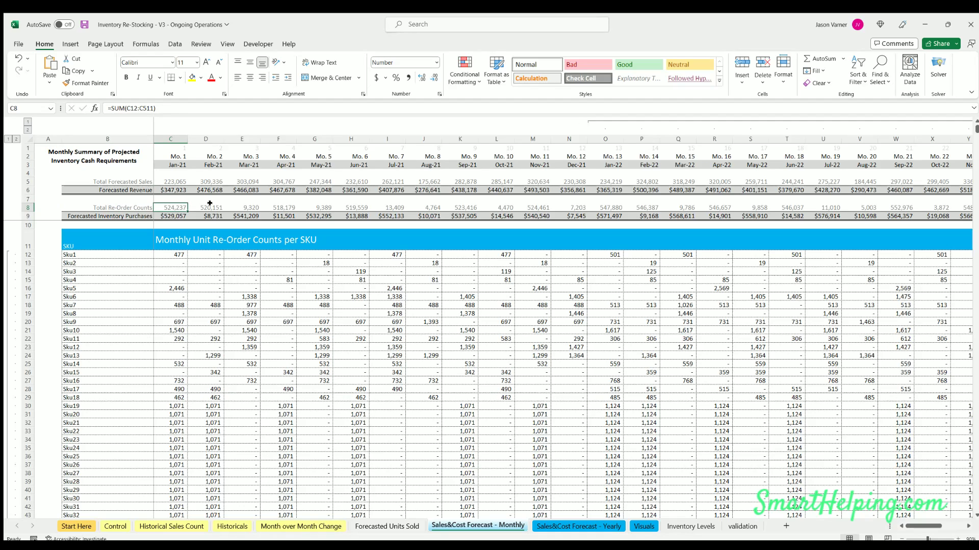
key(Right)
drag(123, 213, 624, 213)
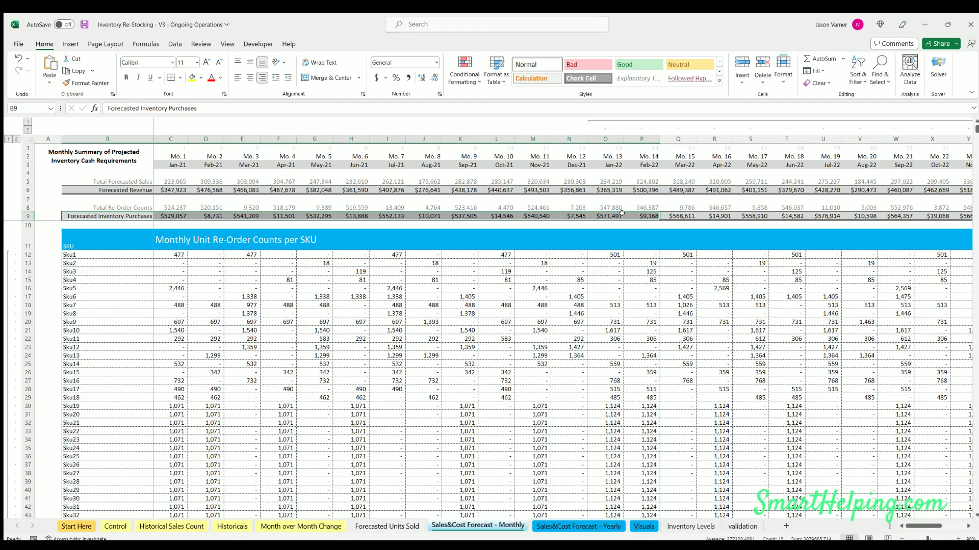
click(169, 215)
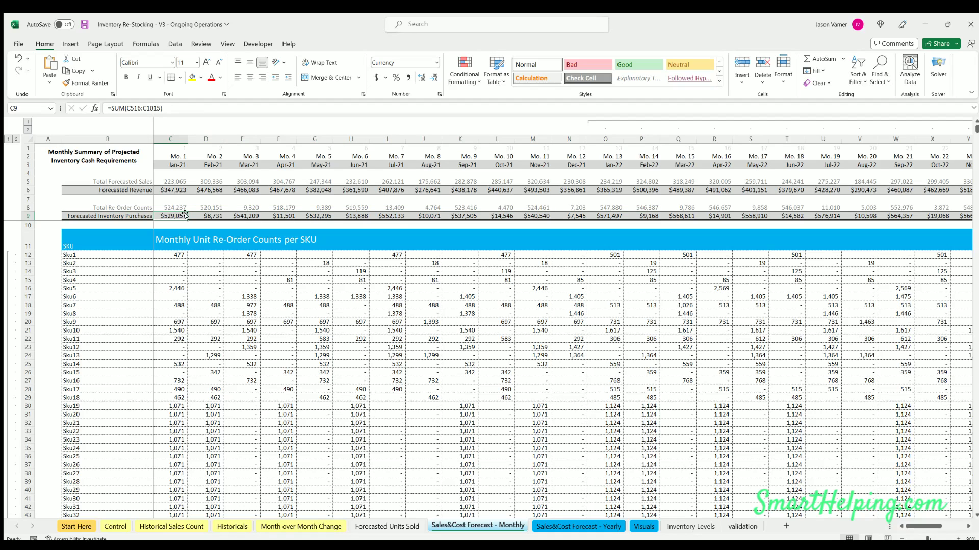
click(209, 214)
key(Right)
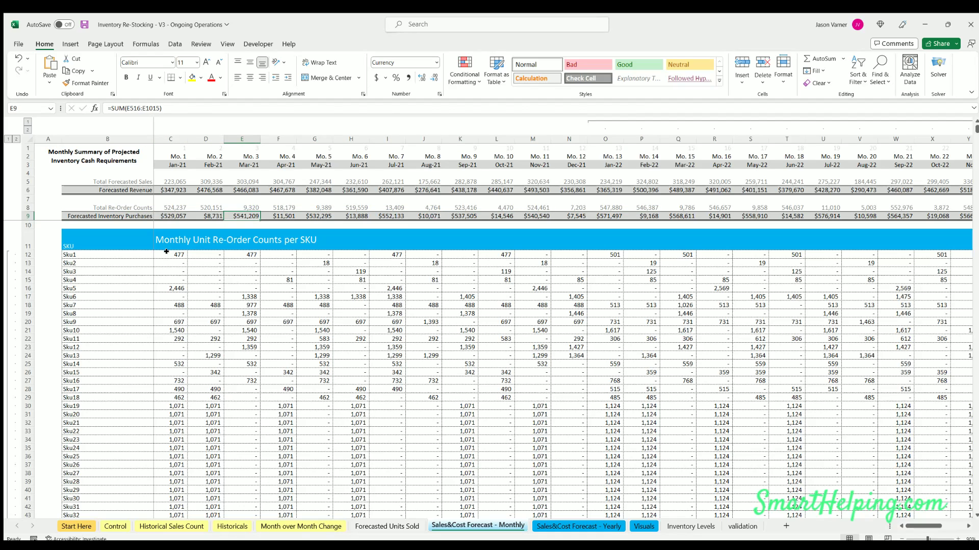
Review Sku1's re-order count formulas for Jan through May-21, then open Inventory Levels.
key(Down)
key(Down)
key(Down)
key(Down)
key(Down)
key(Down)
key(Down)
key(Down)
key(Down)
key(Down)
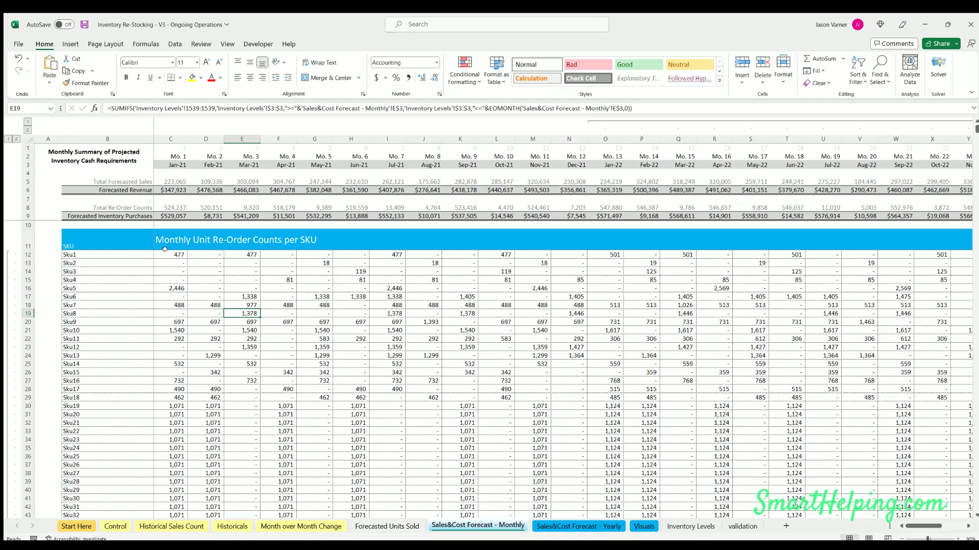
click(192, 252)
click(214, 252)
click(244, 254)
key(Right)
key(Right)
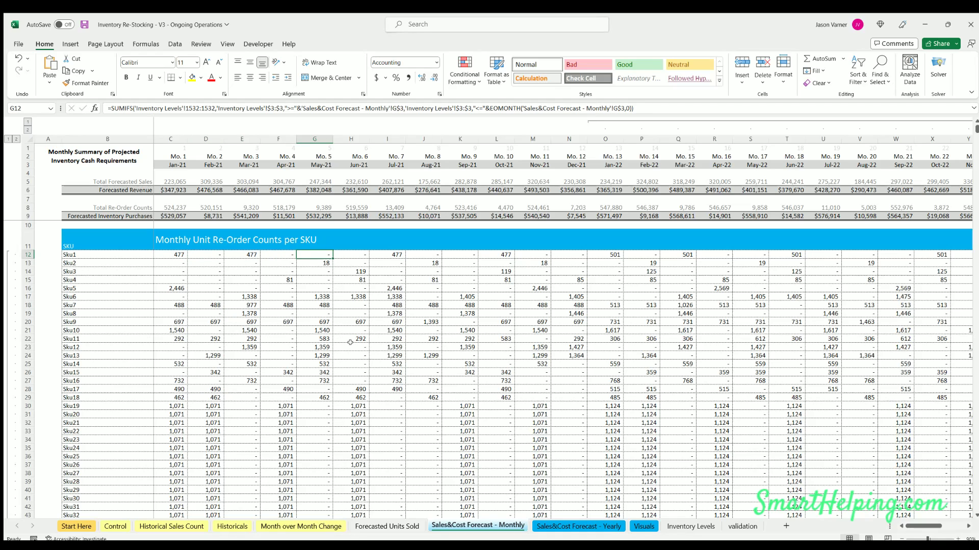
click(691, 526)
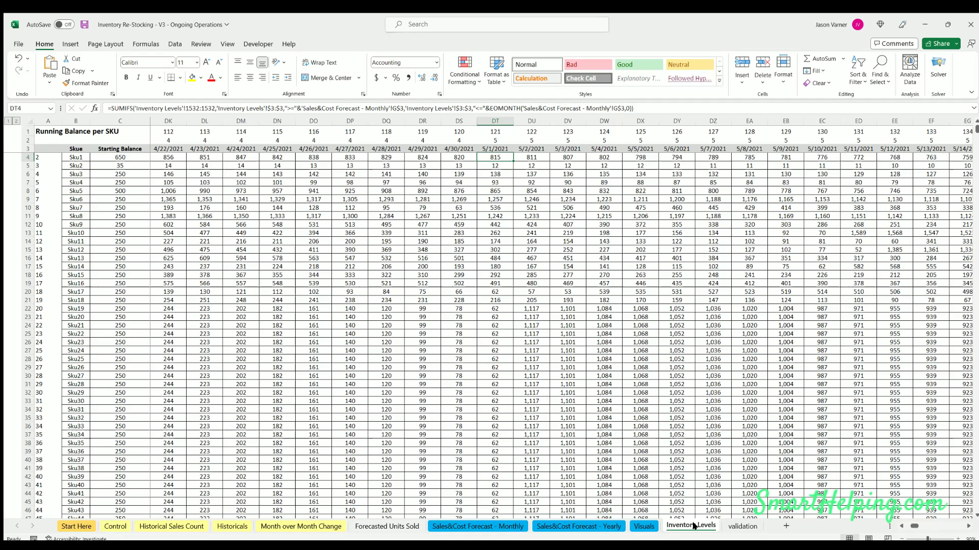
drag(914, 527, 907, 527)
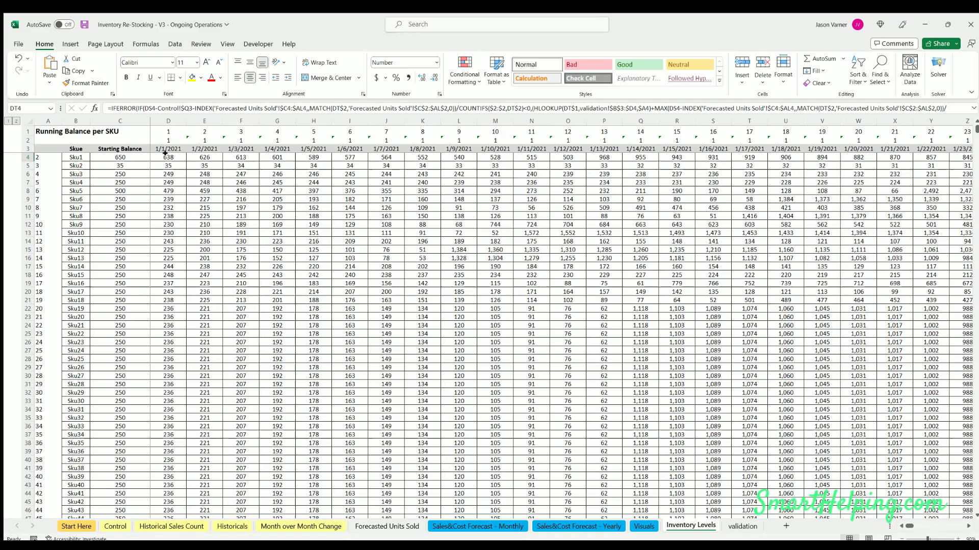
click(175, 159)
scroll(157, 383, down, 20)
scroll(157, 382, down, 20)
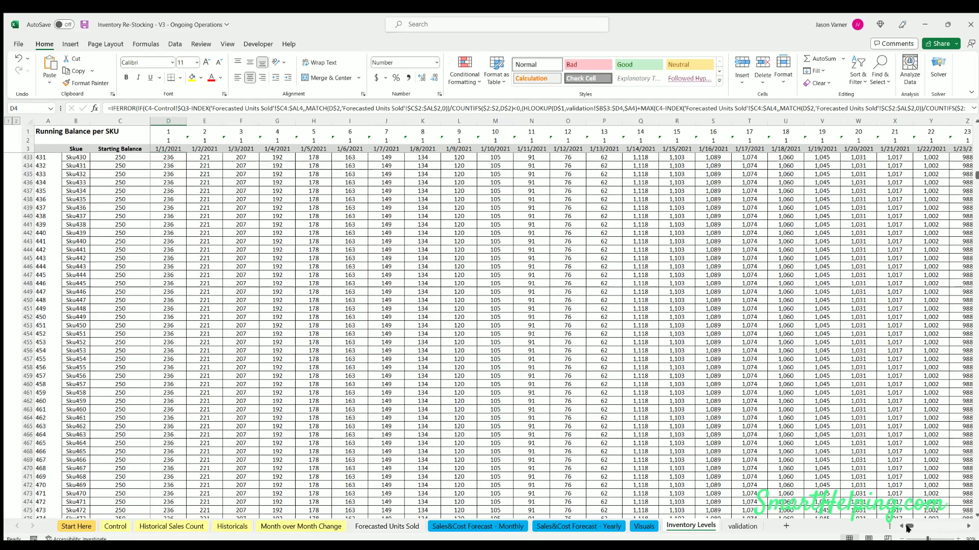
mouse_move(909, 525)
mouse_down()
mouse_move(932, 526)
mouse_move(909, 526)
mouse_up()
scroll(263, 378, down, 20)
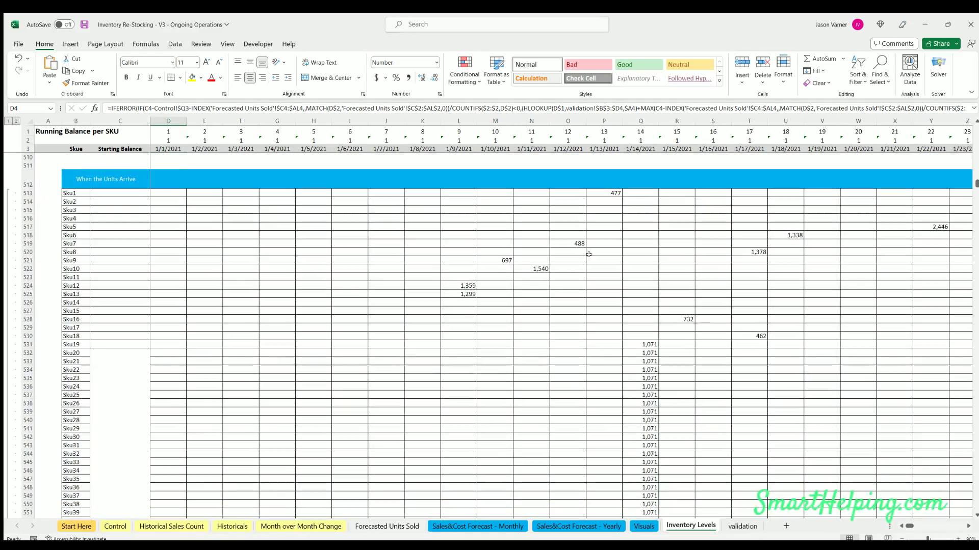
click(613, 192)
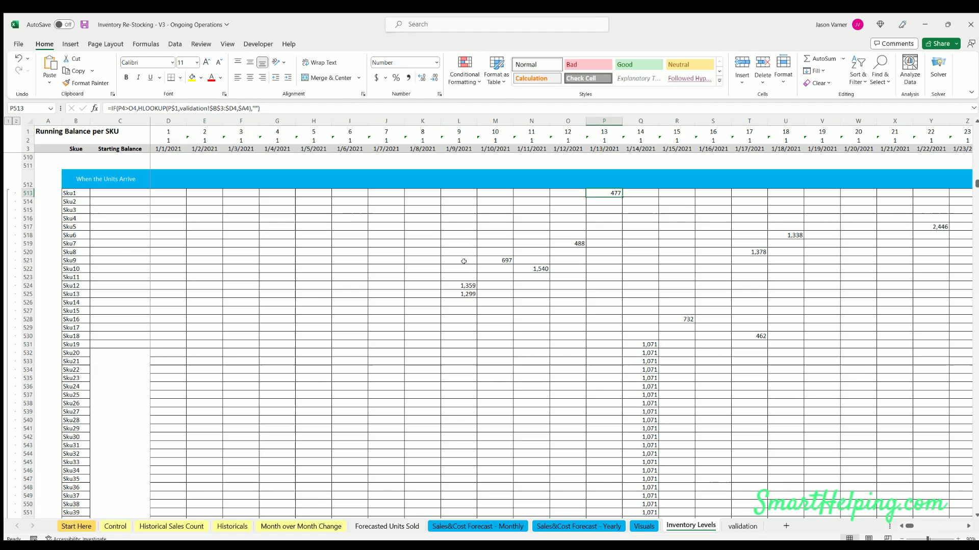
click(459, 285)
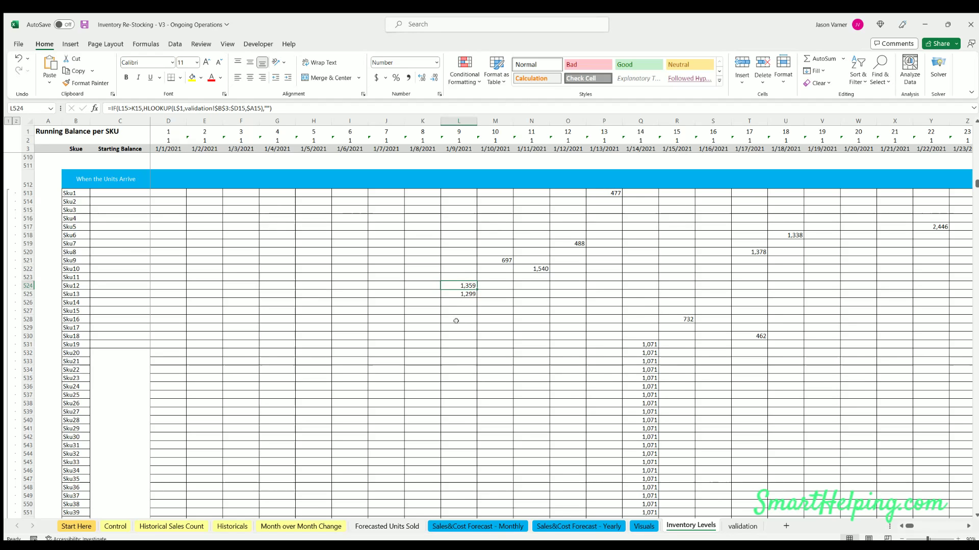
scroll(457, 336, down, 18)
scroll(457, 336, down, 20)
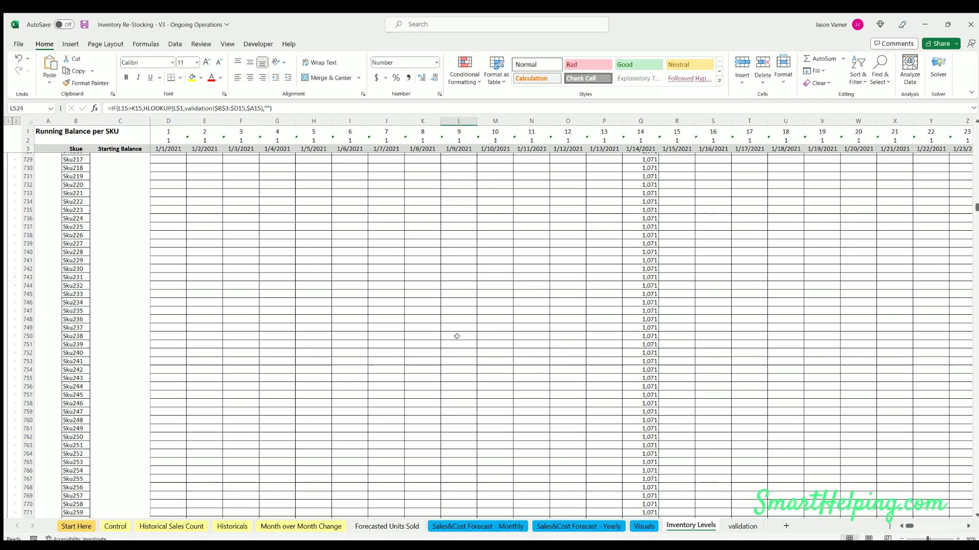
scroll(457, 336, down, 20)
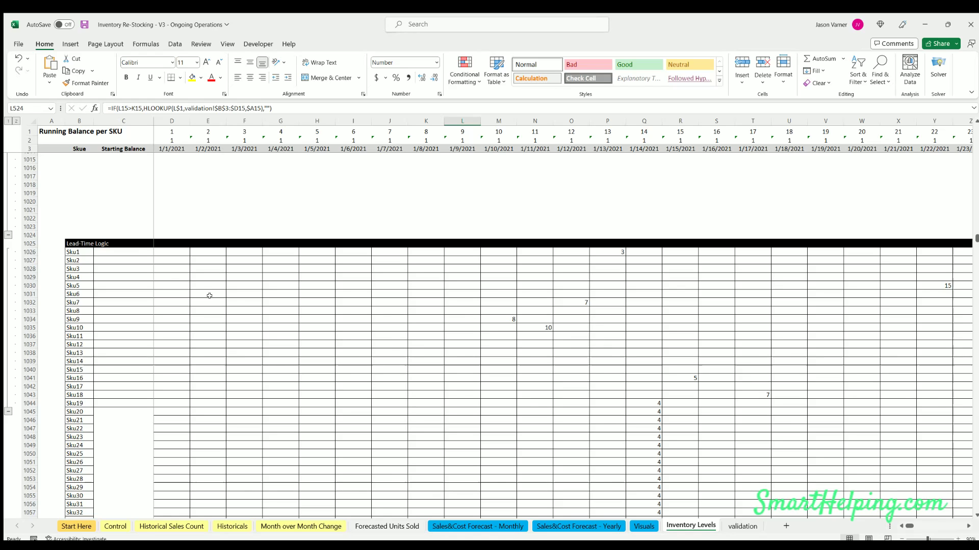
scroll(550, 313, down, 20)
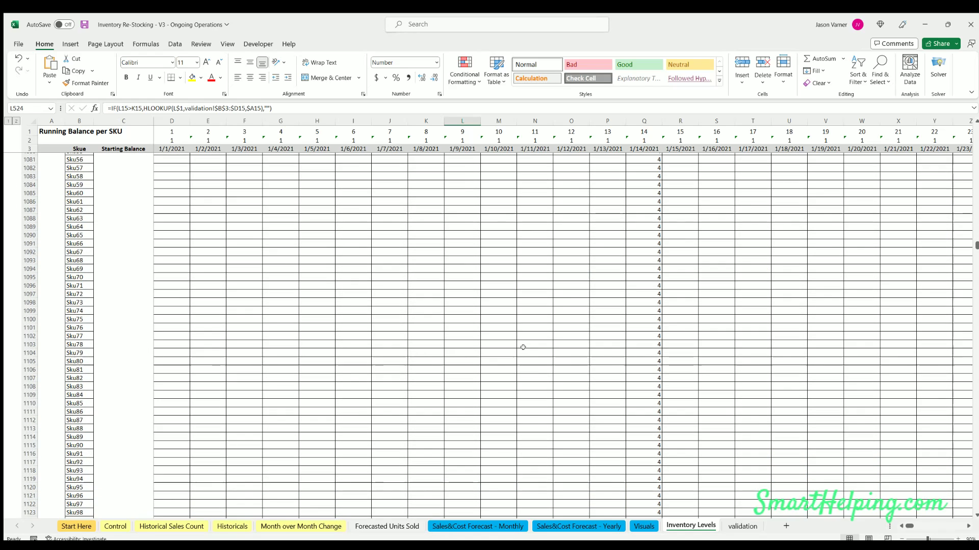
scroll(523, 347, down, 20)
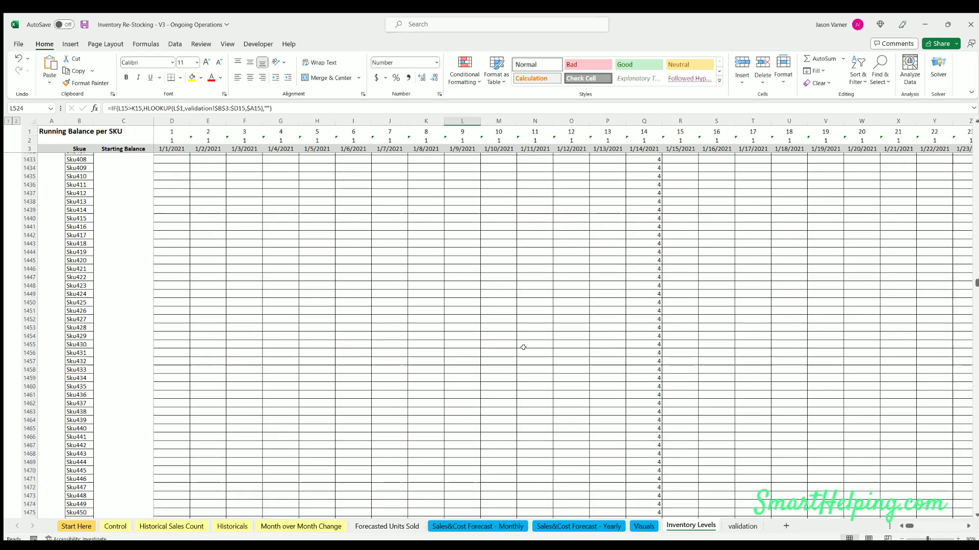
scroll(523, 348, down, 9)
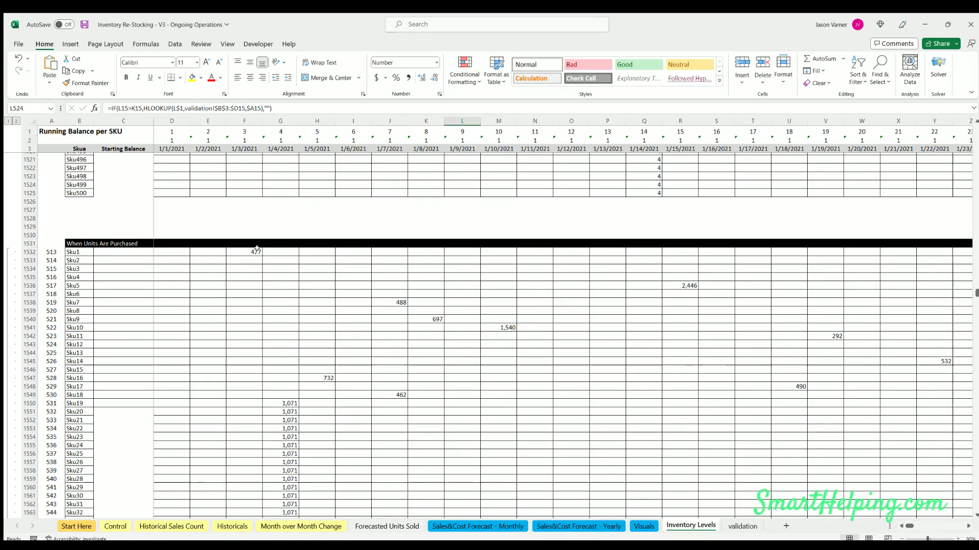
scroll(479, 387, down, 20)
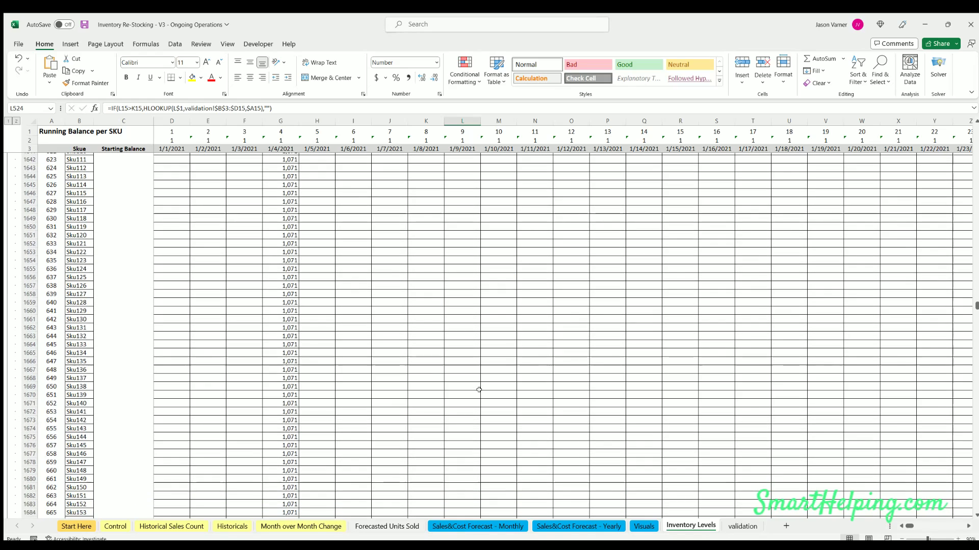
scroll(479, 390, down, 20)
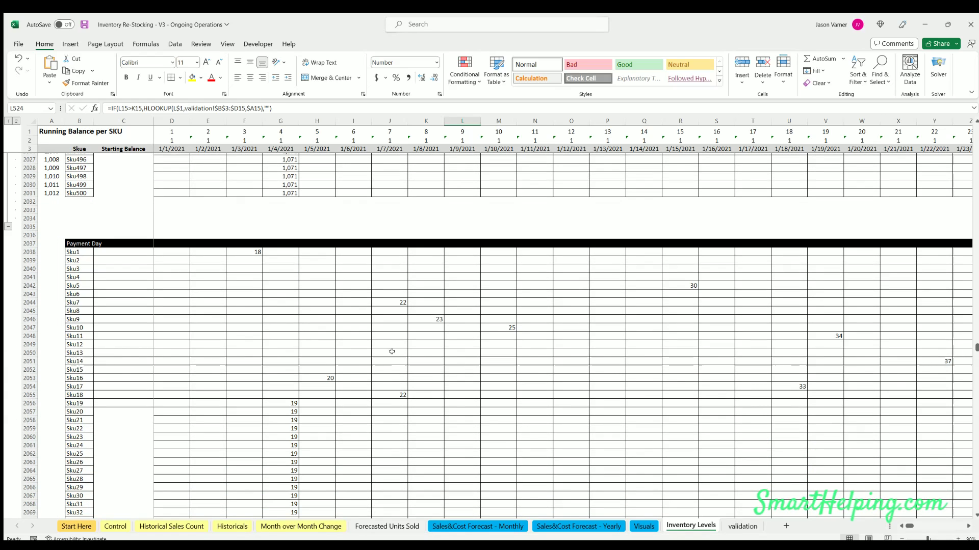
scroll(396, 352, down, 18)
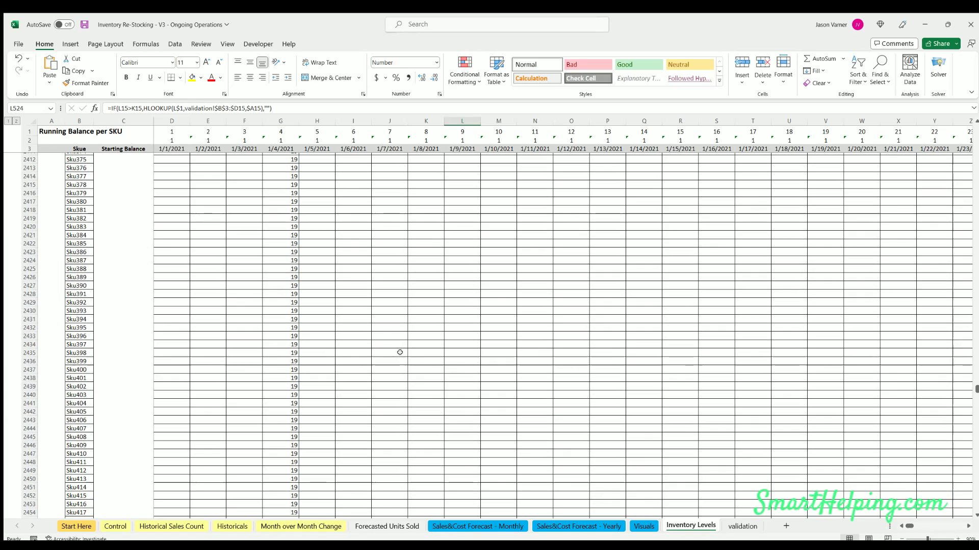
scroll(398, 353, down, 20)
scroll(401, 352, up, 4)
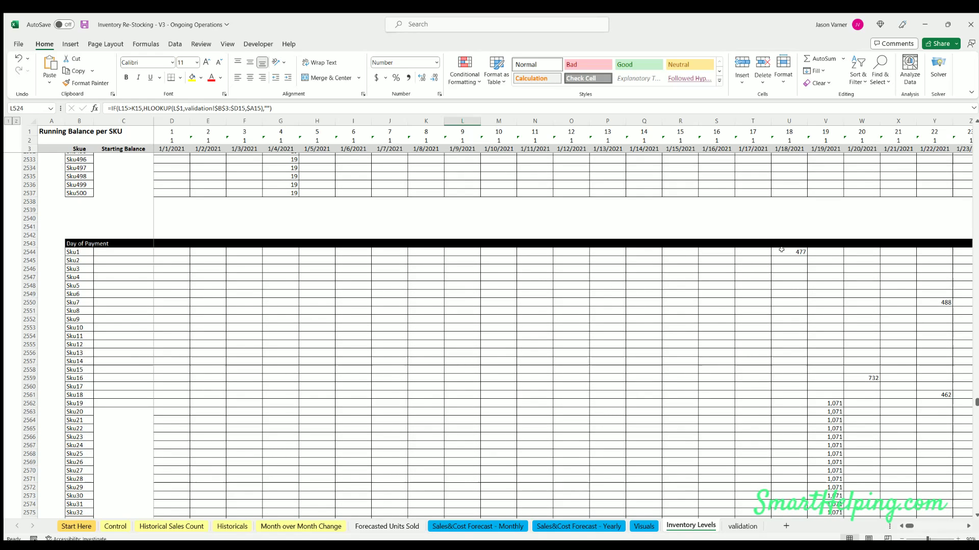
scroll(476, 387, down, 20)
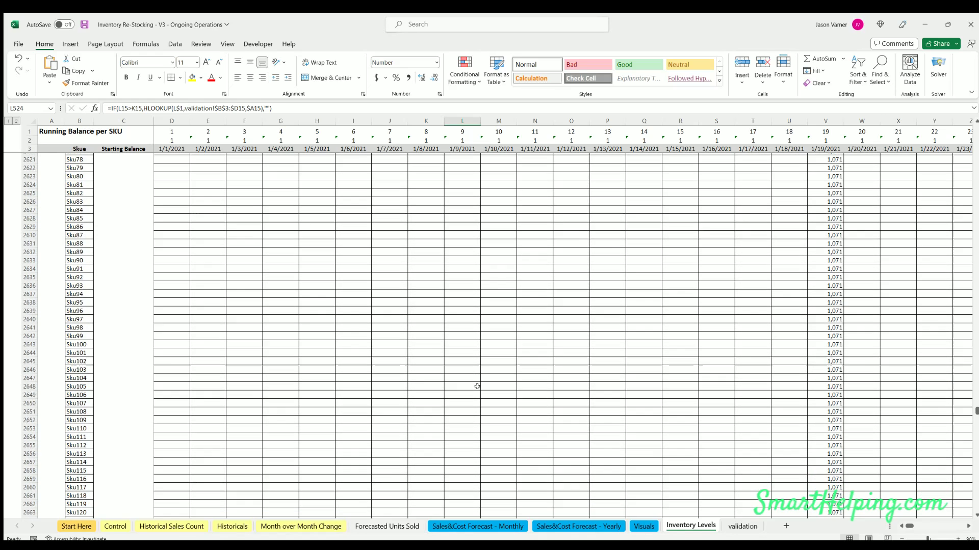
scroll(477, 387, down, 20)
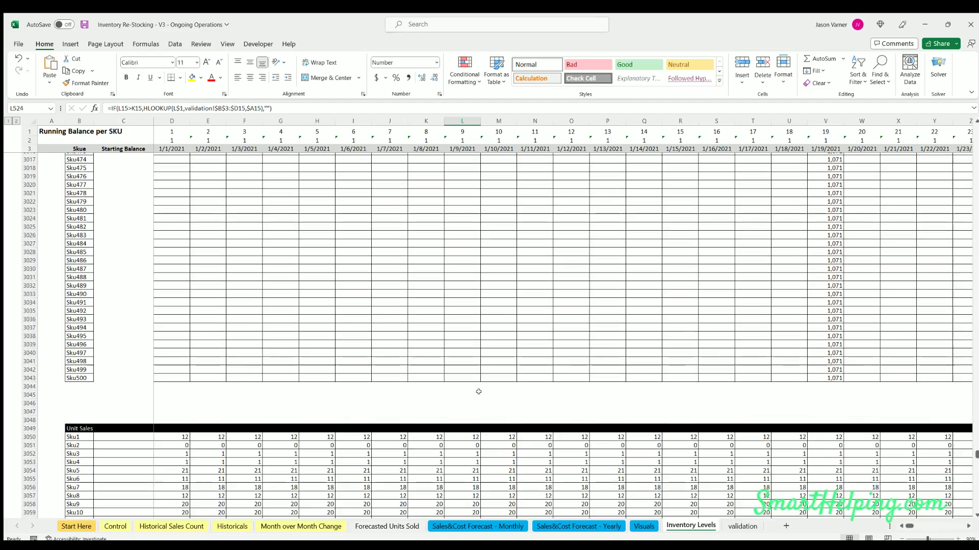
scroll(429, 378, down, 20)
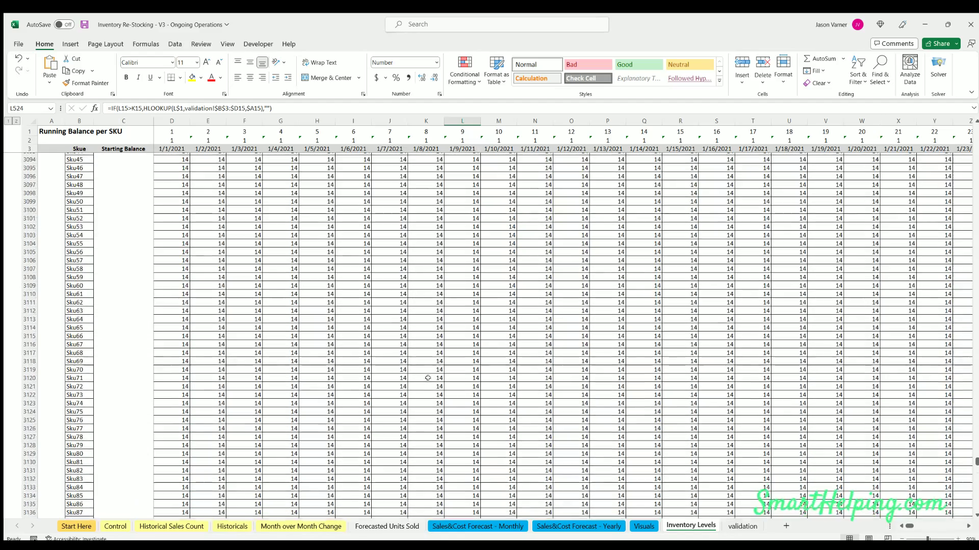
scroll(430, 377, down, 20)
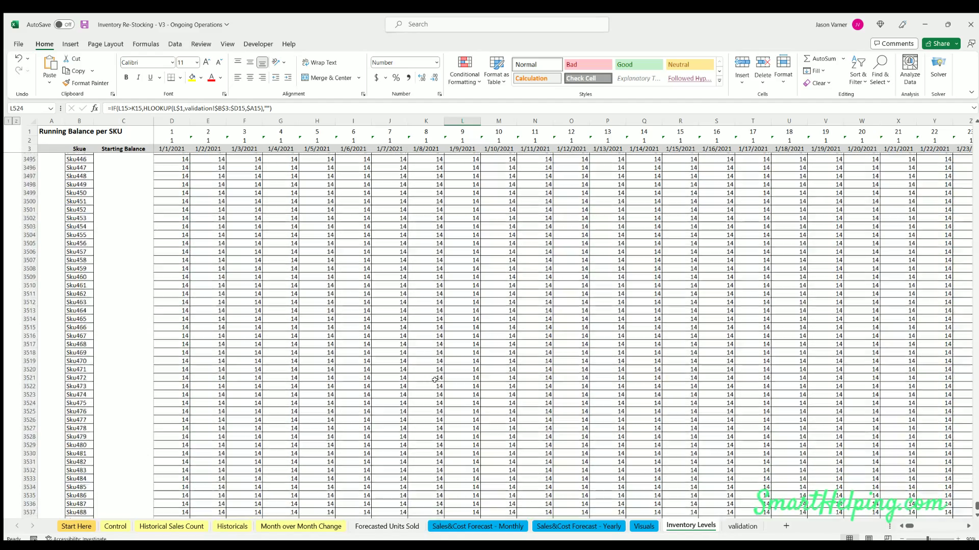
drag(976, 508, 975, 122)
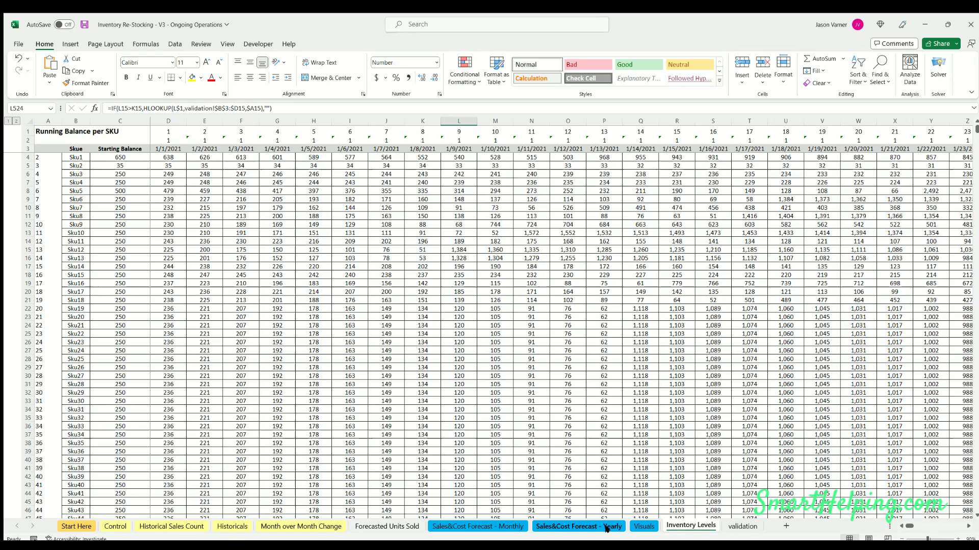
View the Monthly Planned Sales chart on Visuals, then go to Sales&Cost Forecast - Yearly.
click(644, 526)
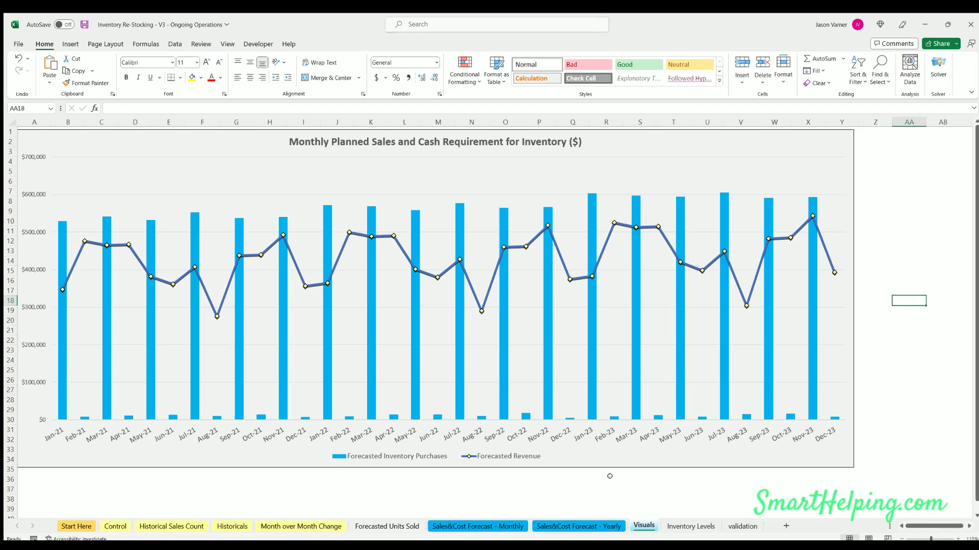
click(563, 525)
click(478, 526)
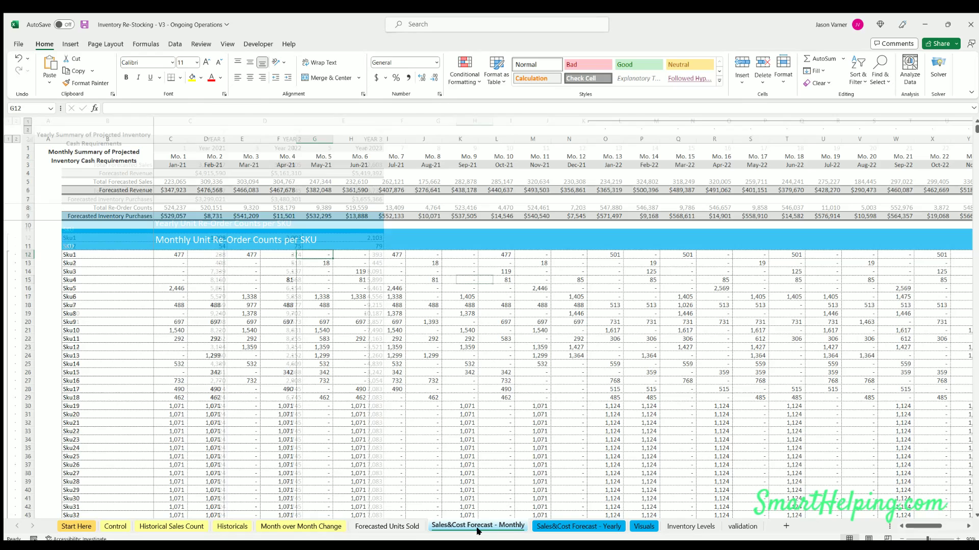
click(579, 525)
scroll(223, 390, down, 7)
scroll(223, 391, down, 20)
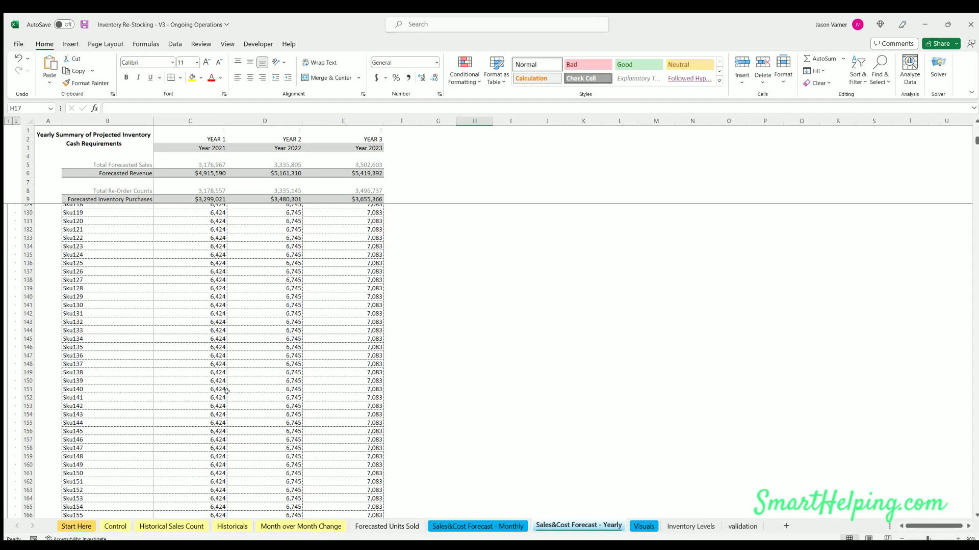
scroll(234, 390, down, 10)
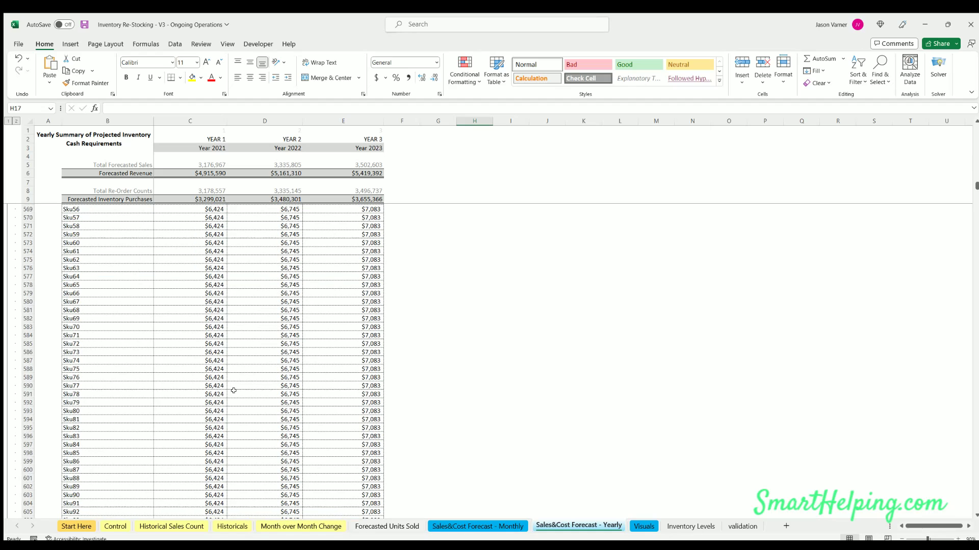
scroll(229, 392, down, 10)
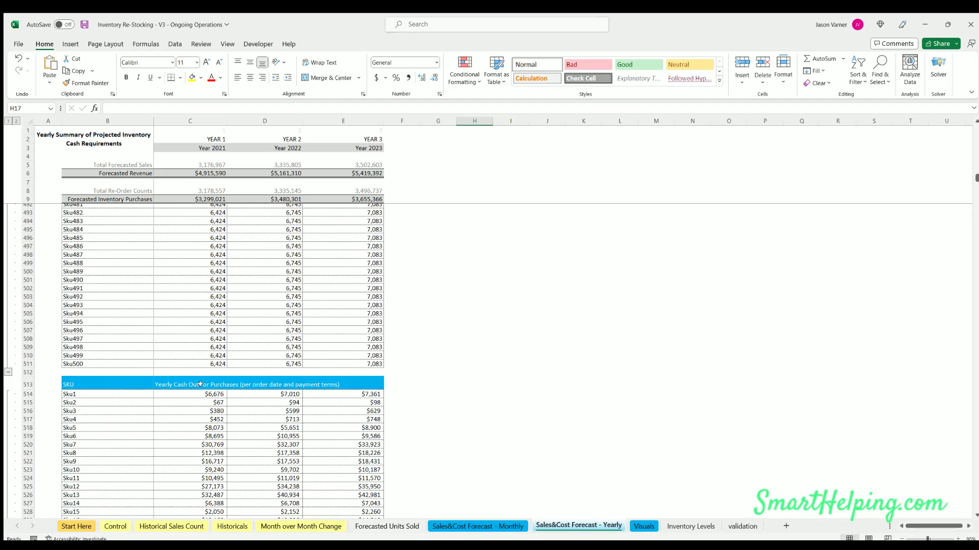
scroll(257, 414, up, 20)
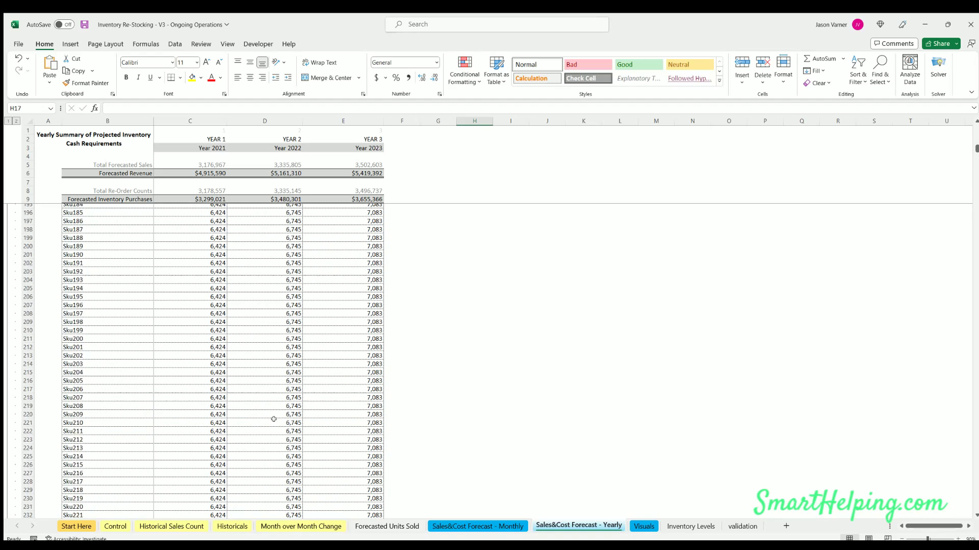
On Sales&Cost Forecast - Monthly, inspect Sku1's Jan-21 re-order SUMIFS formula in C12.
click(479, 527)
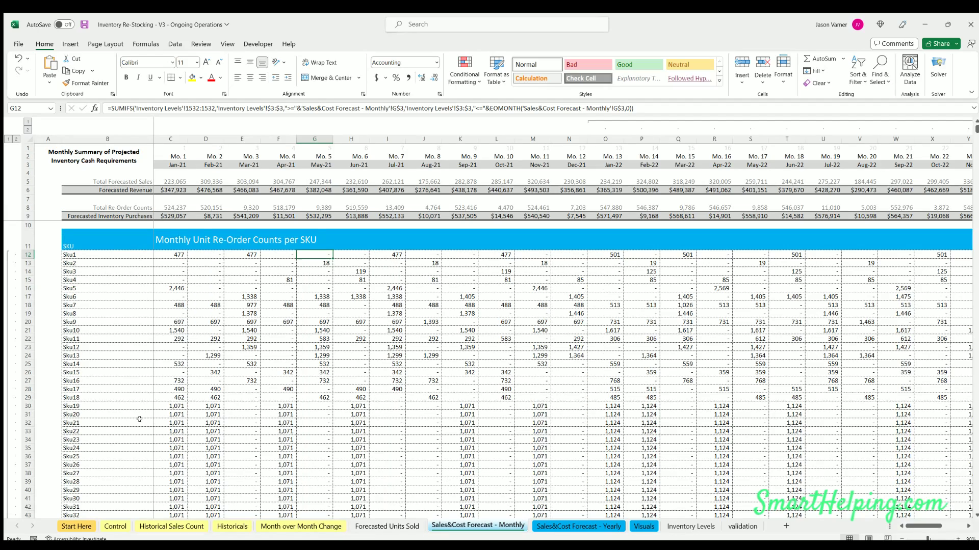
scroll(140, 419, down, 5)
scroll(147, 421, up, 5)
click(174, 256)
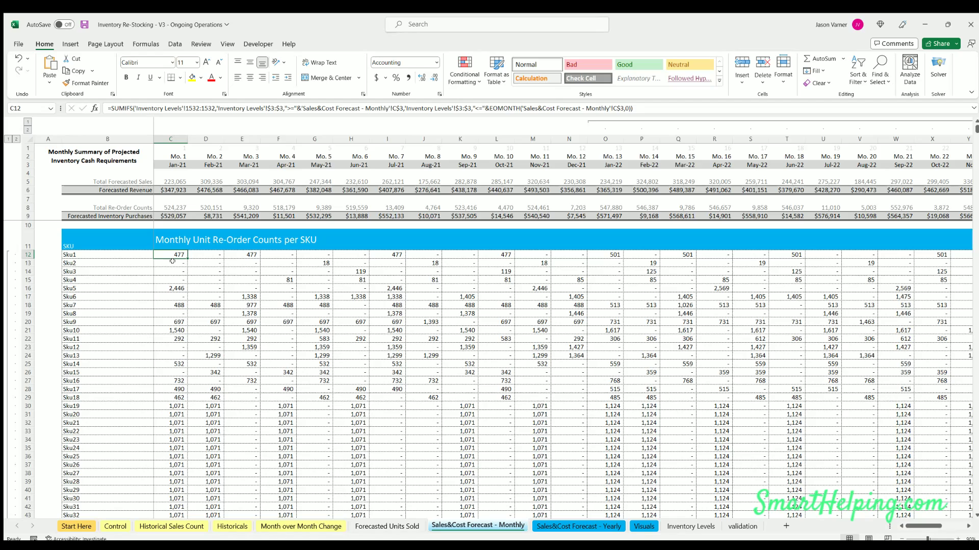